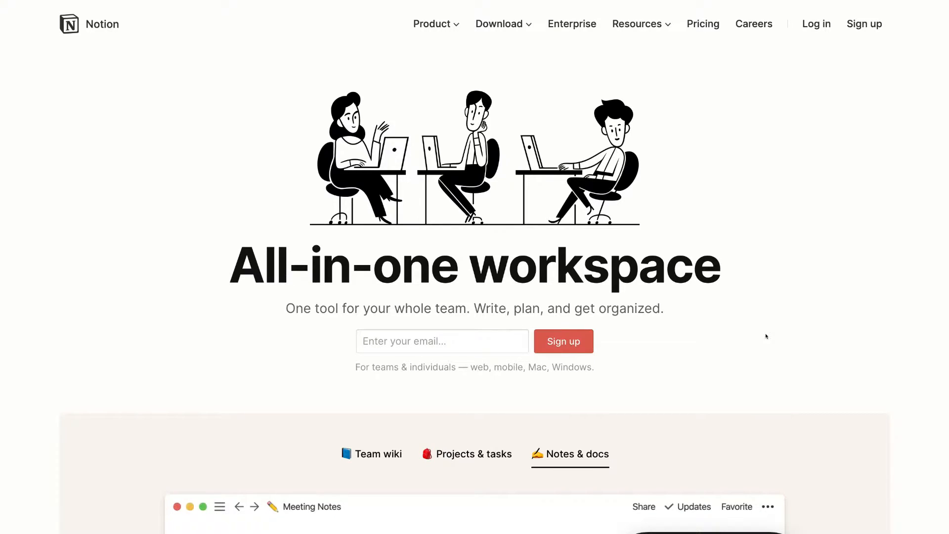
Step: Sign up for Notion with the account e-mail address and continue with the matching Google account
left_click(446, 341)
key("ctrl+v")
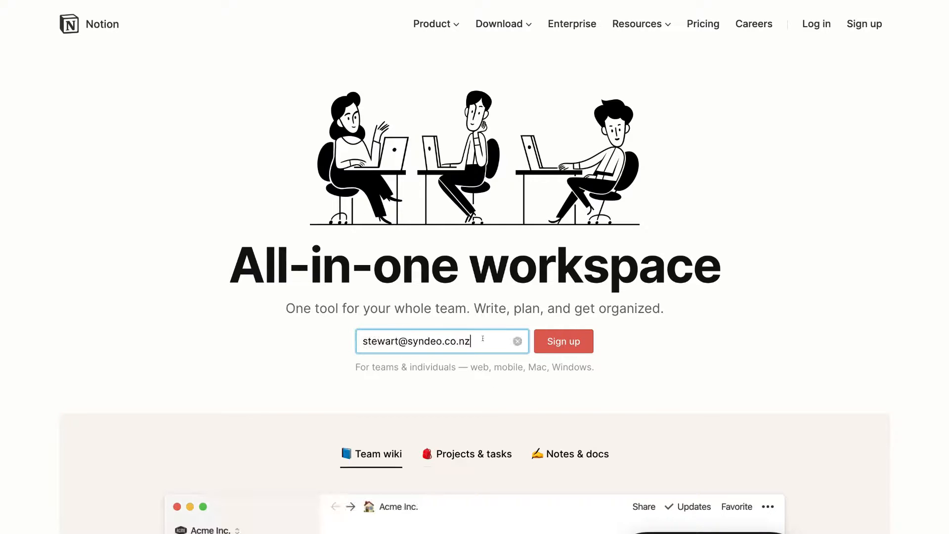
left_click(583, 347)
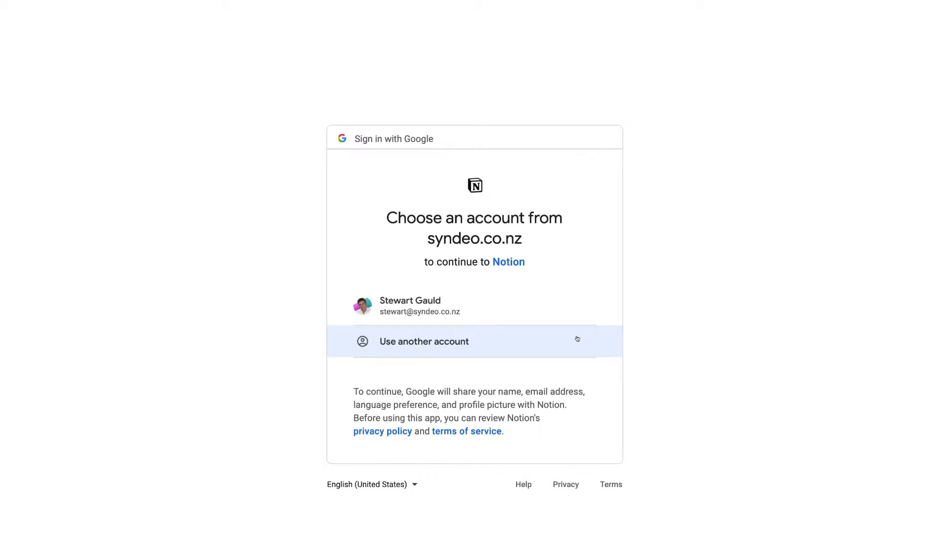
left_click(510, 306)
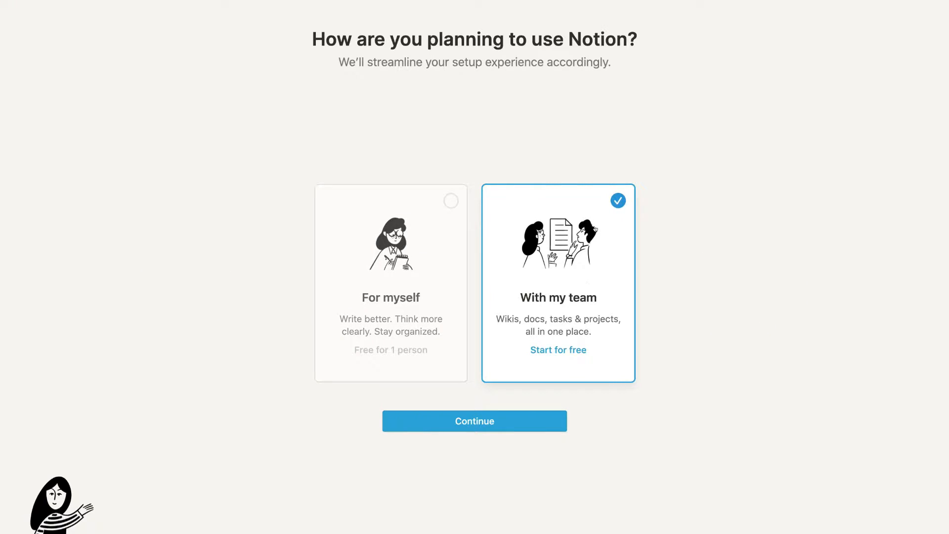
Step: Set up the workspace for personal use with the For myself option and accept the suggested starter templates
left_click(371, 299)
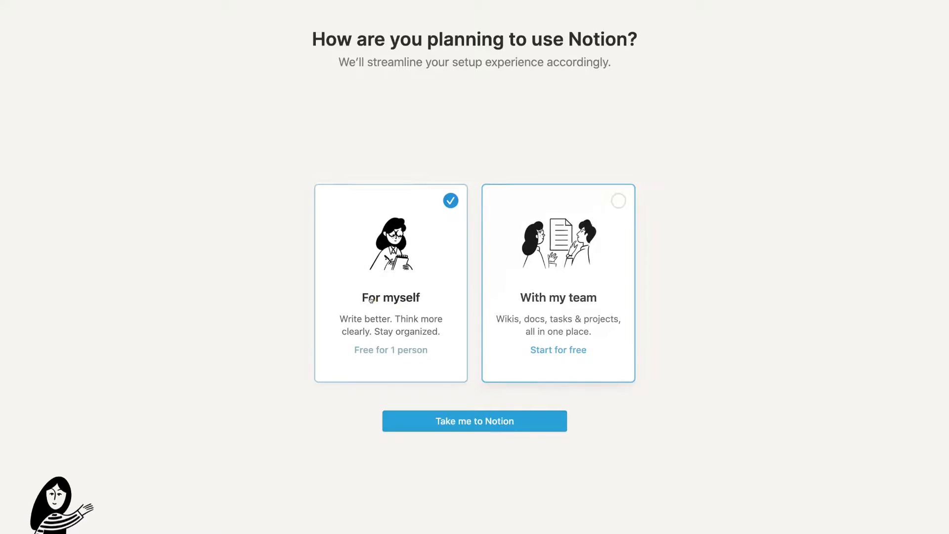
left_click(530, 422)
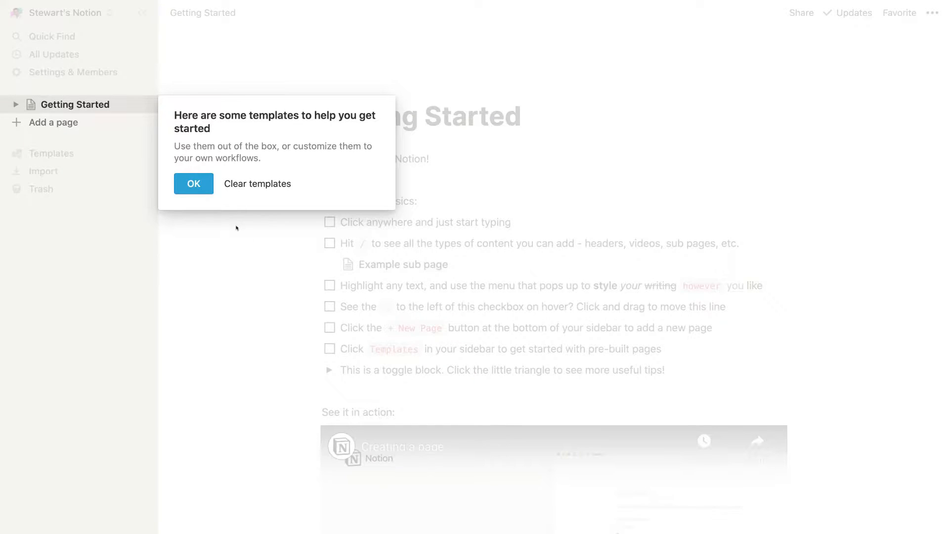
left_click(203, 184)
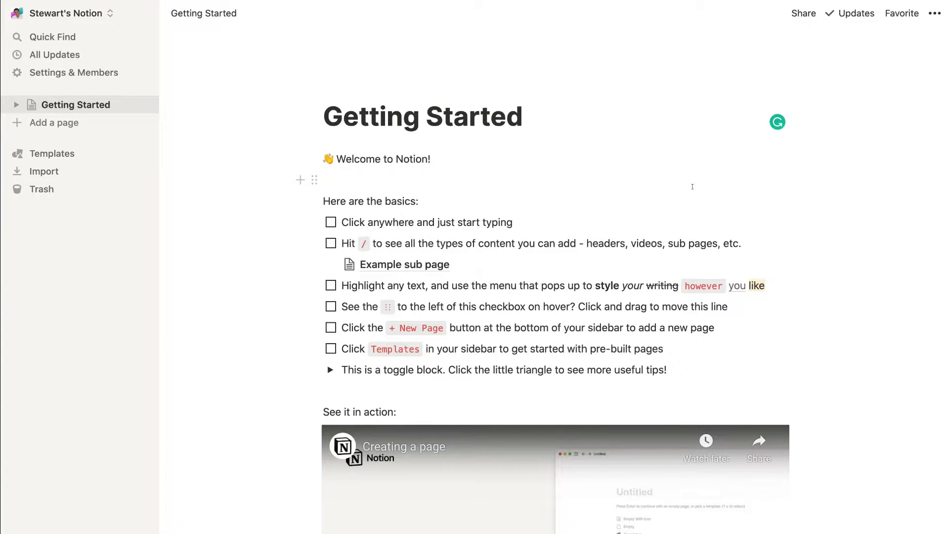
Step: Look over the workspace's account options and the recent pages and searches in Quick Find
left_click_drag(527, 116, 318, 106)
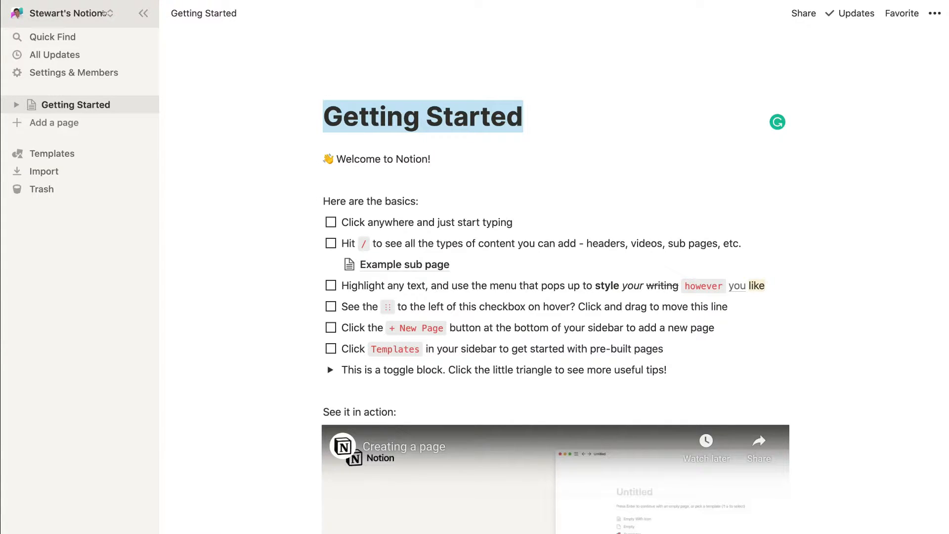
left_click(84, 11)
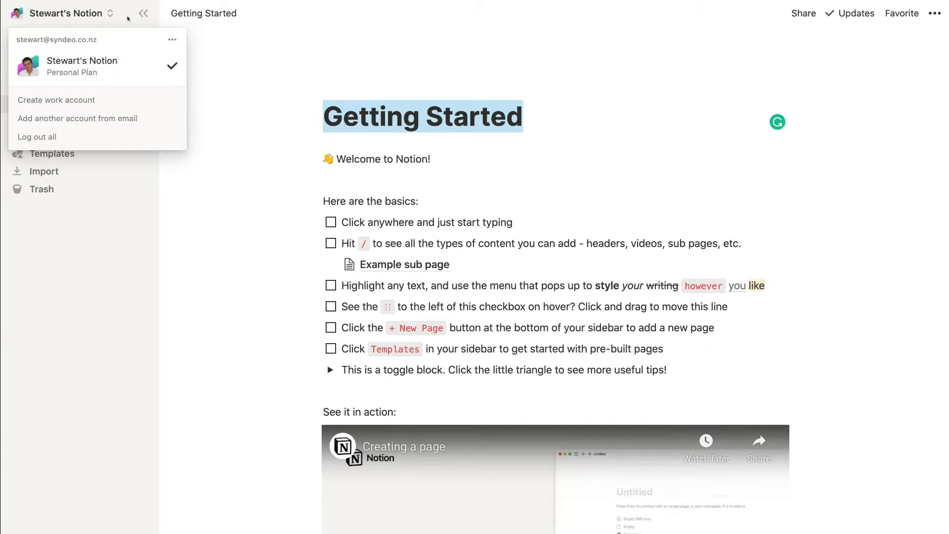
left_click(229, 55)
left_click(83, 35)
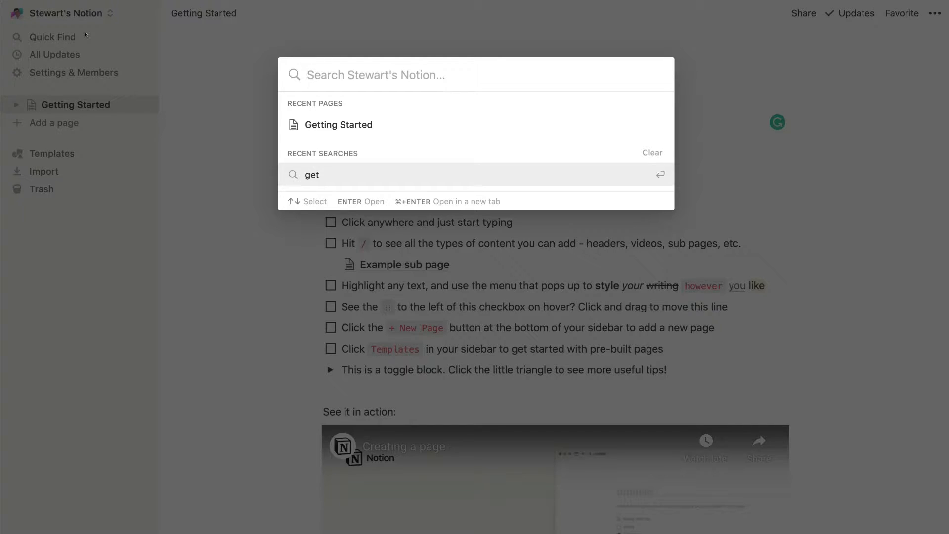
key("Up")
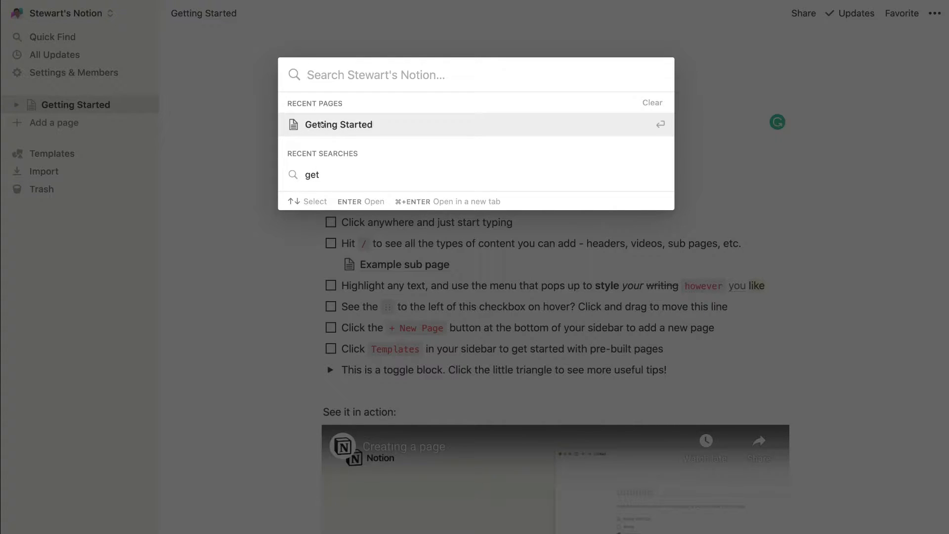
left_click(223, 81)
Step: Check the updates inbox and review the Members section of the workspace settings
left_click(78, 56)
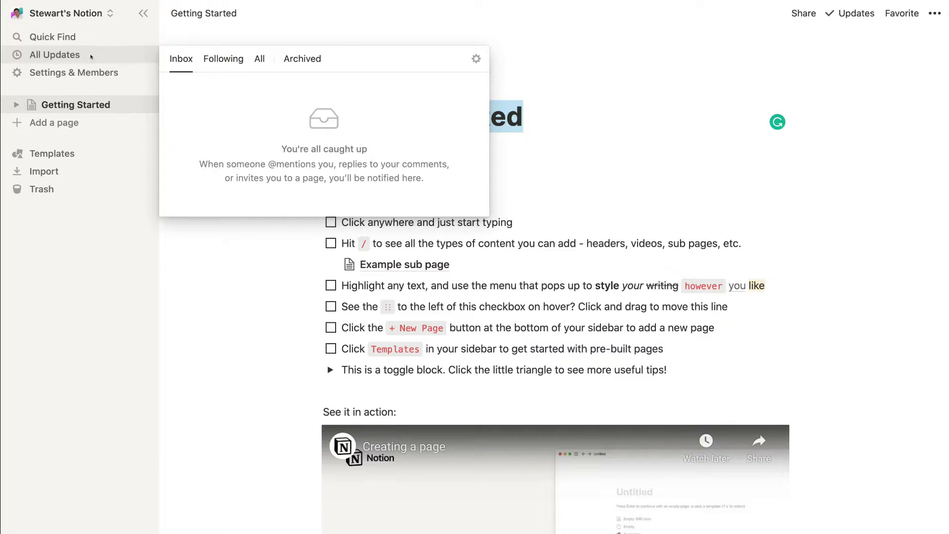
left_click(72, 74)
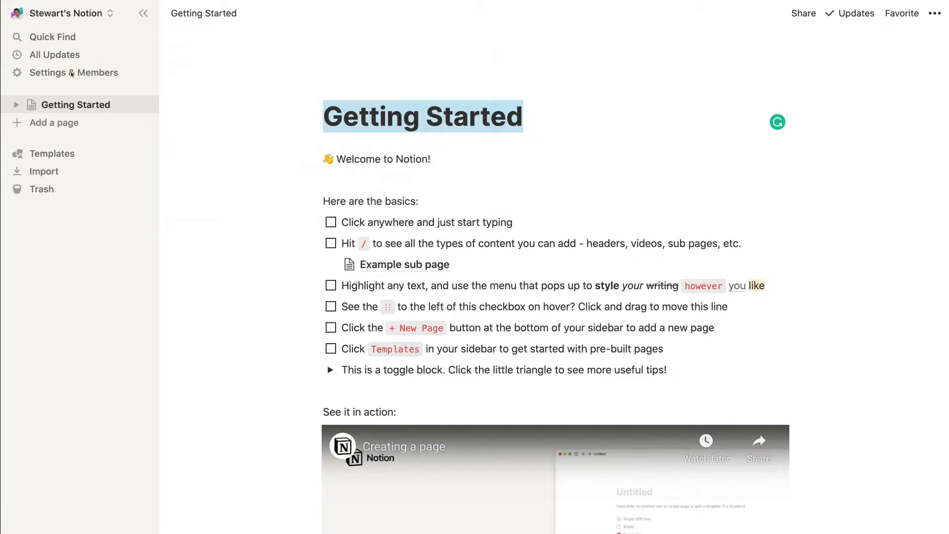
left_click(72, 74)
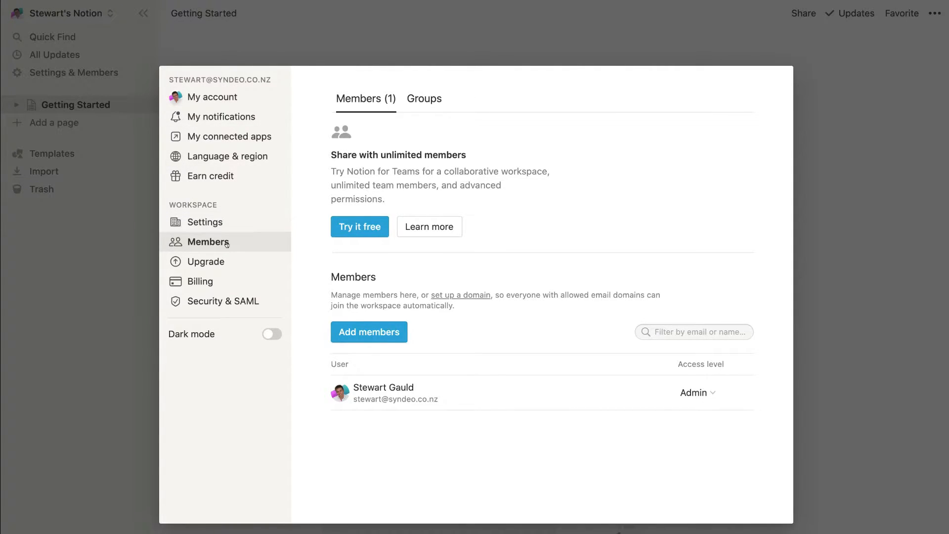
left_click(833, 196)
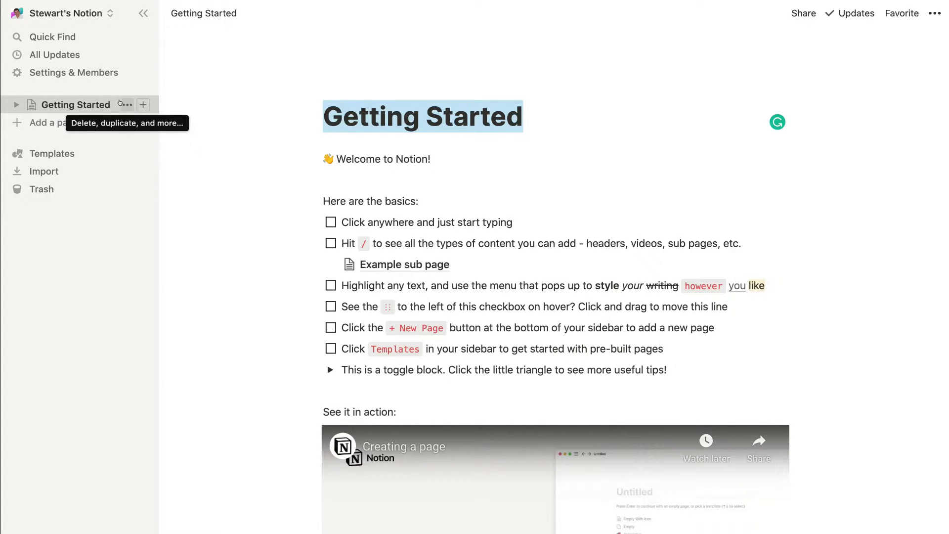
Step: Look at the Getting Started page's available actions and browse the template gallery, expanding the Design category
left_click(124, 104)
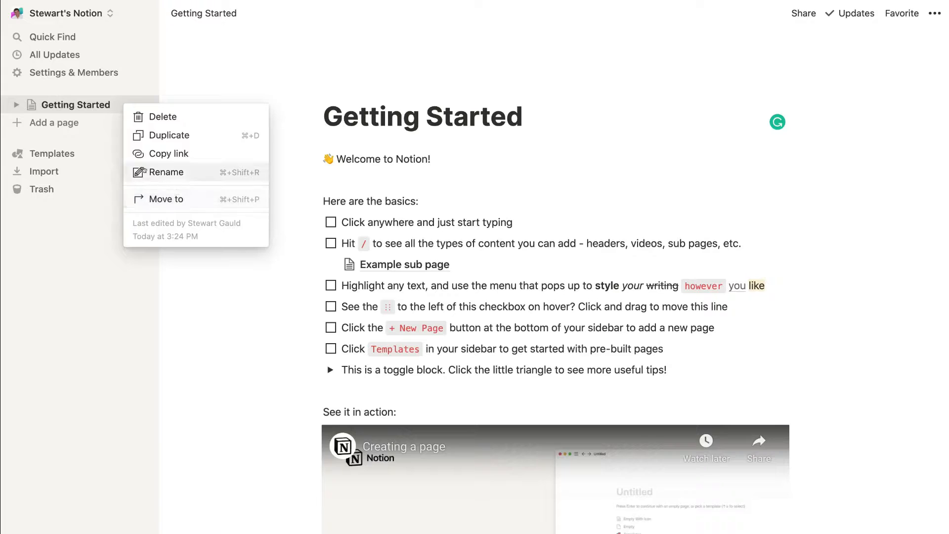
left_click(106, 138)
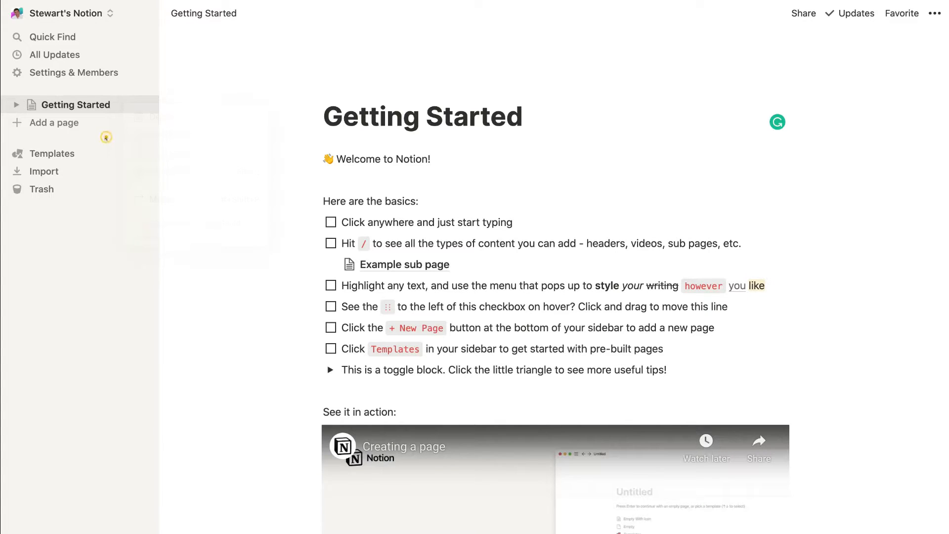
left_click(55, 153)
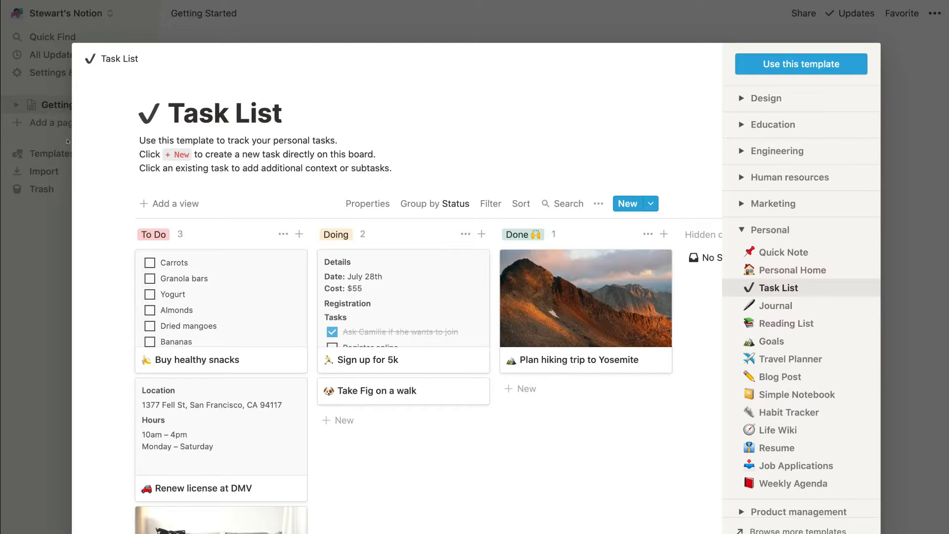
scroll(788, 246, "down", 3)
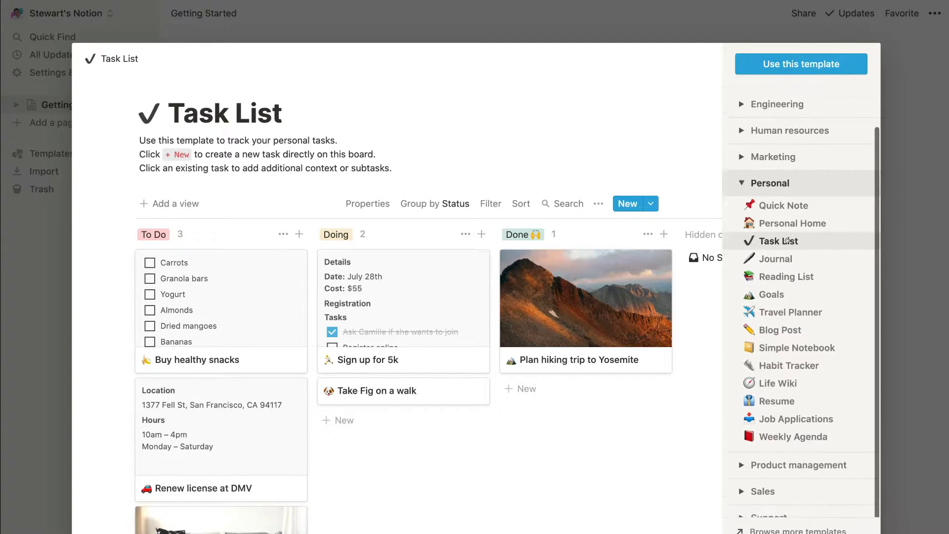
scroll(787, 242, "up", 3)
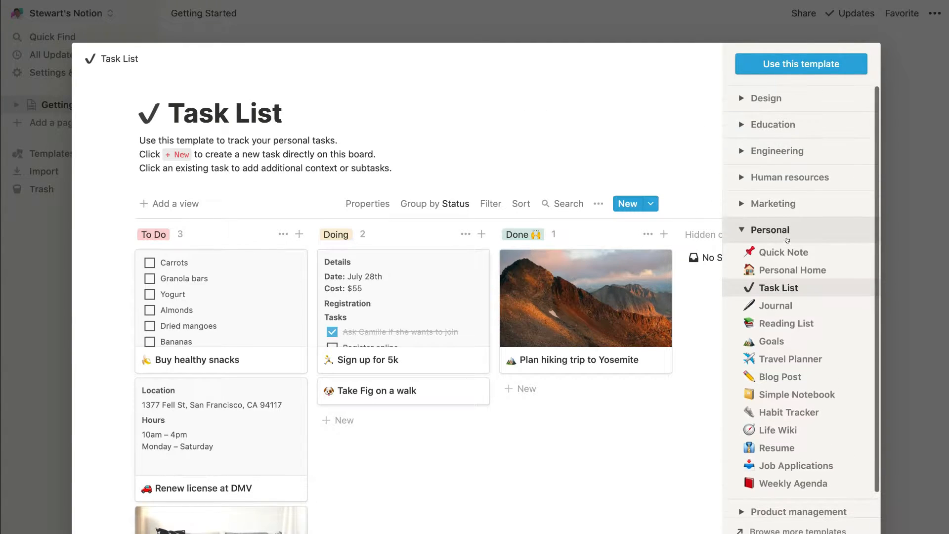
left_click(769, 100)
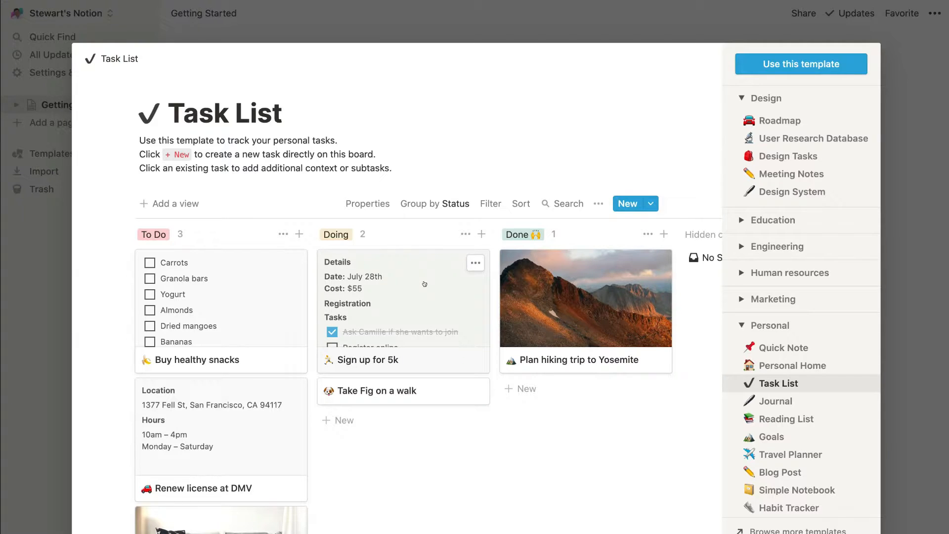
left_click(910, 207)
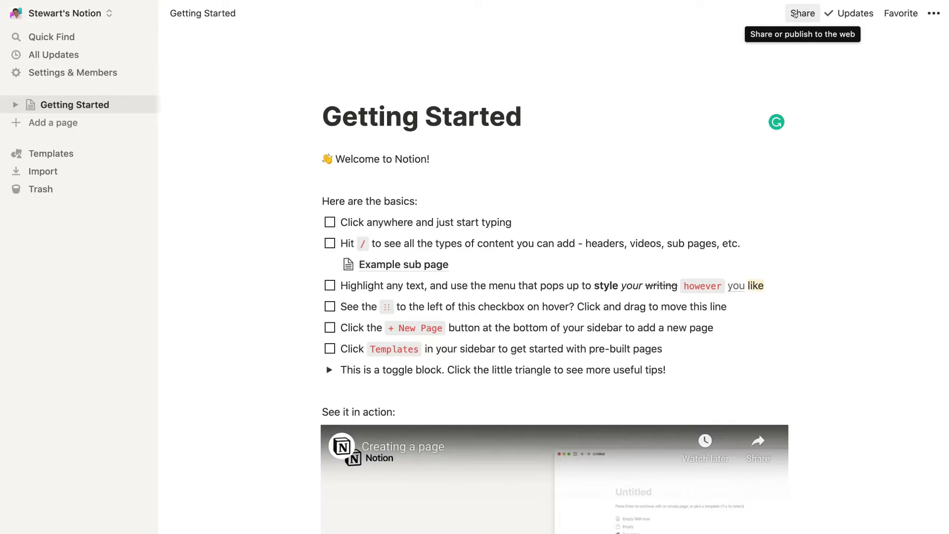
Step: View the Getting Started page's update history, and try adding the page to favorites and removing it again
left_click(845, 12)
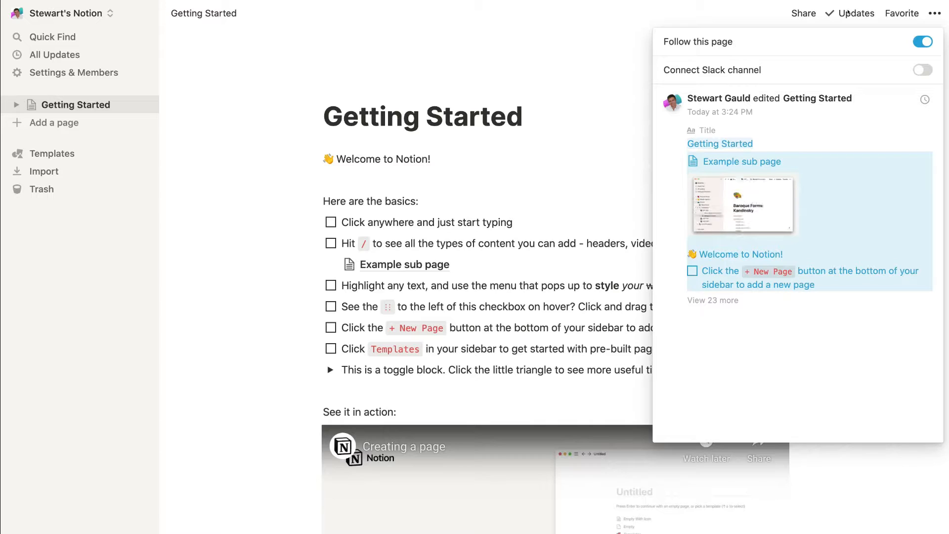
left_click(847, 13)
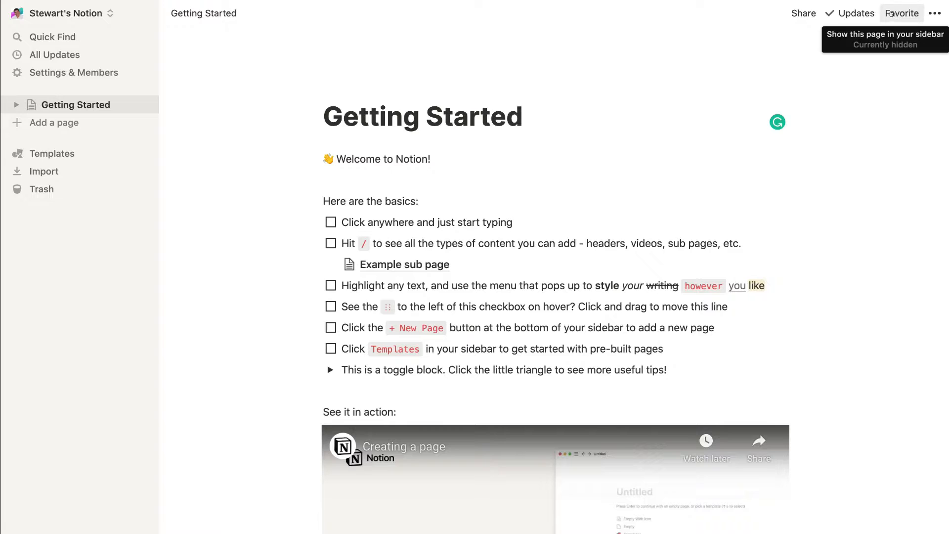
left_click(895, 13)
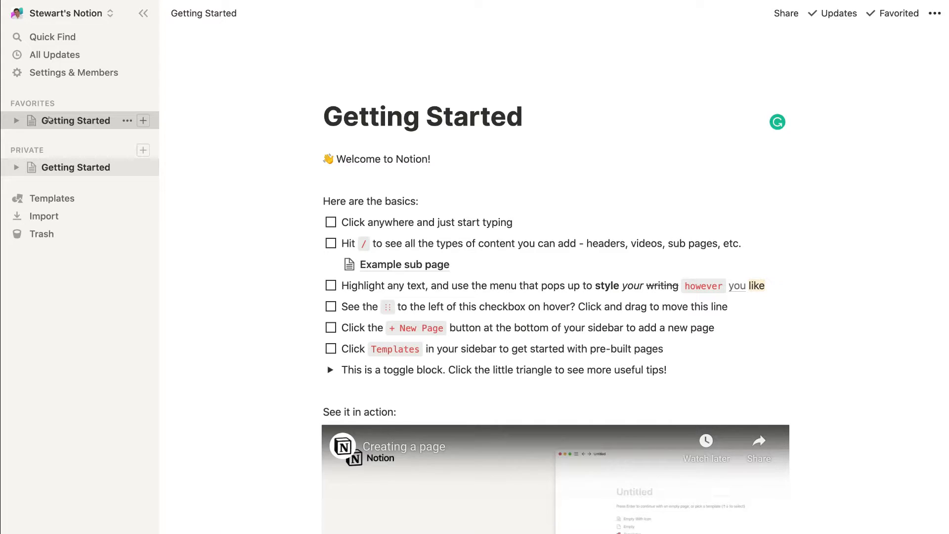
left_click(900, 13)
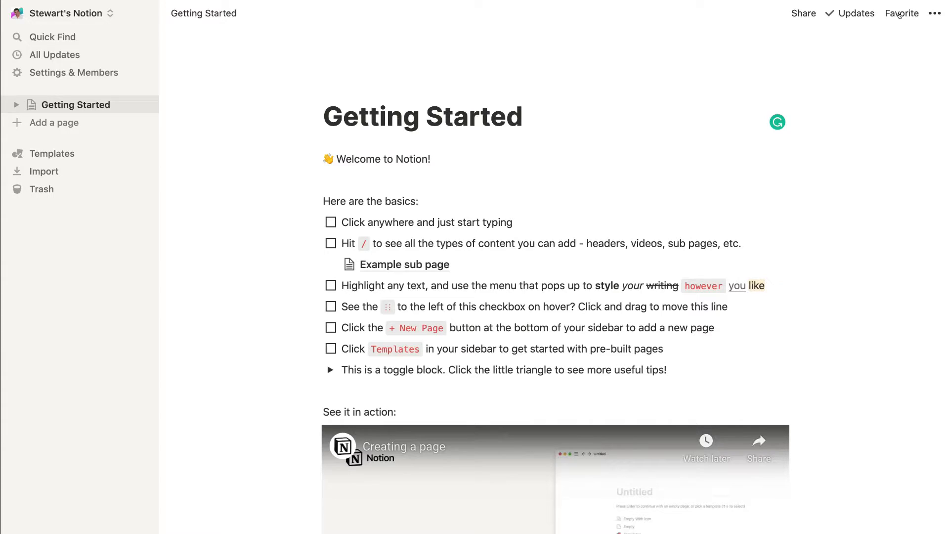
Step: Set the Getting Started page to full width, trying Serif, Mono and small text before returning to the Default font at normal size
left_click(931, 14)
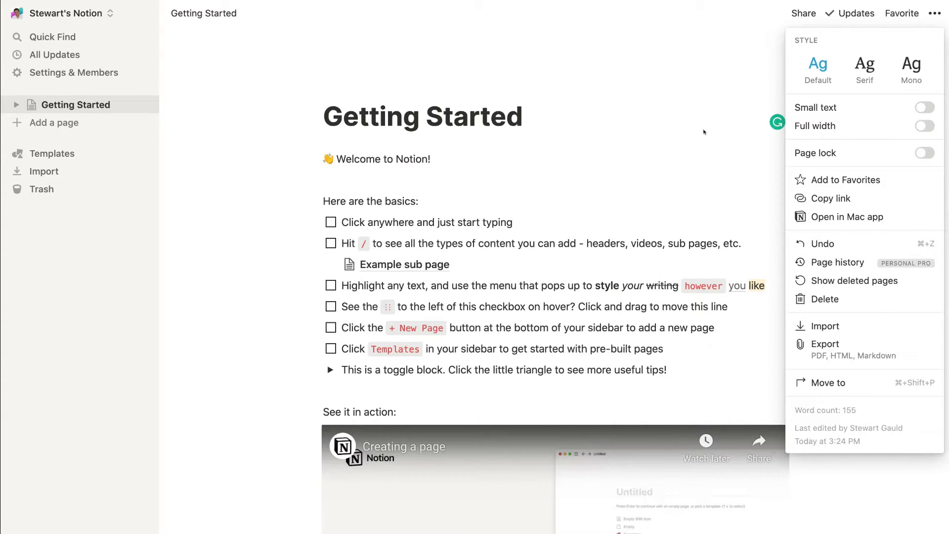
left_click(865, 66)
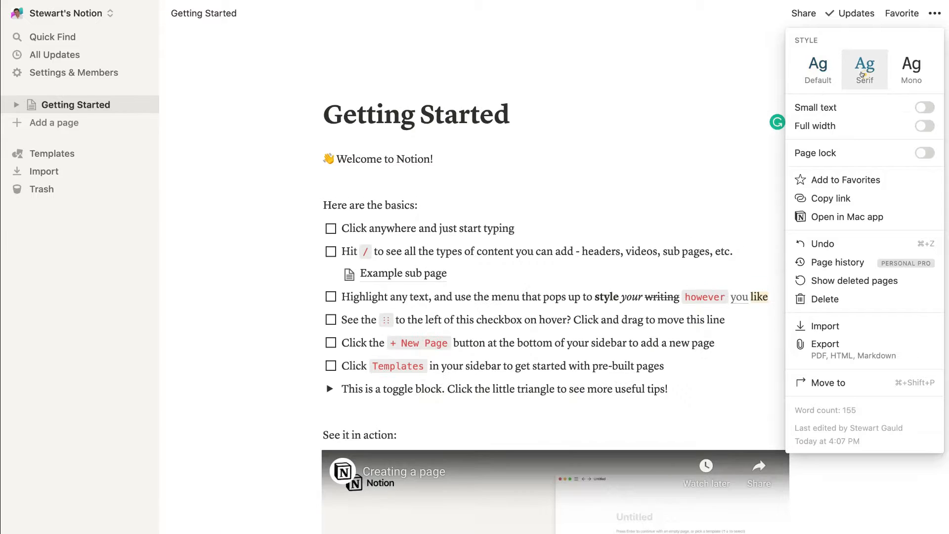
left_click(911, 64)
left_click(815, 73)
left_click(919, 107)
left_click(928, 125)
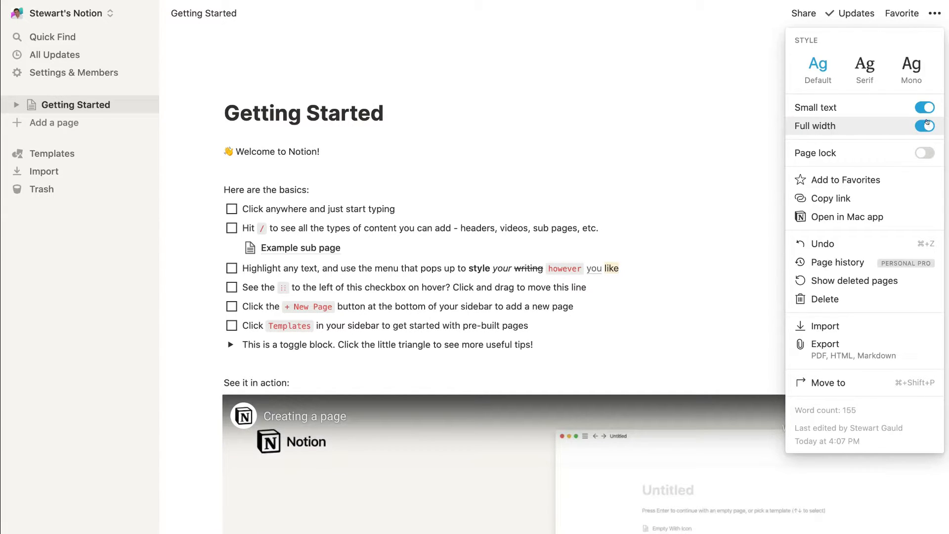
left_click(924, 108)
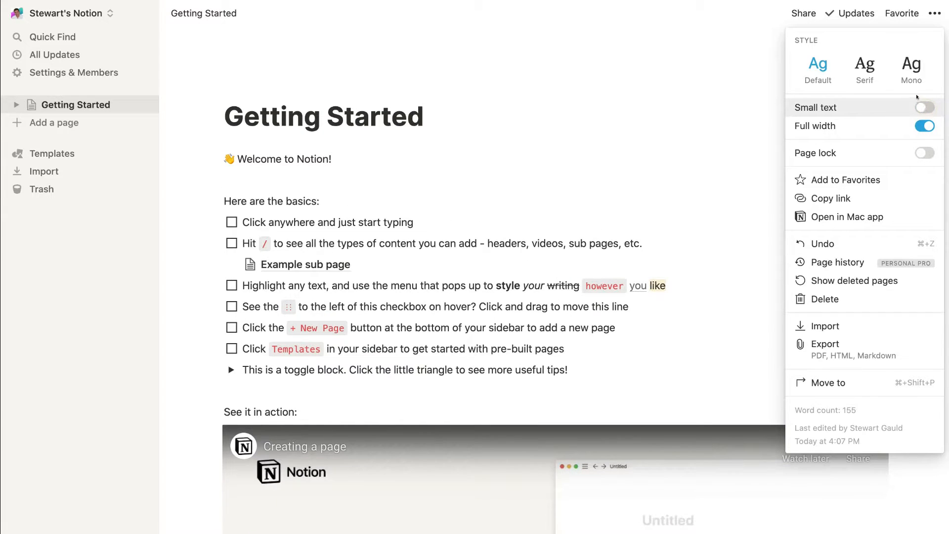
left_click(907, 74)
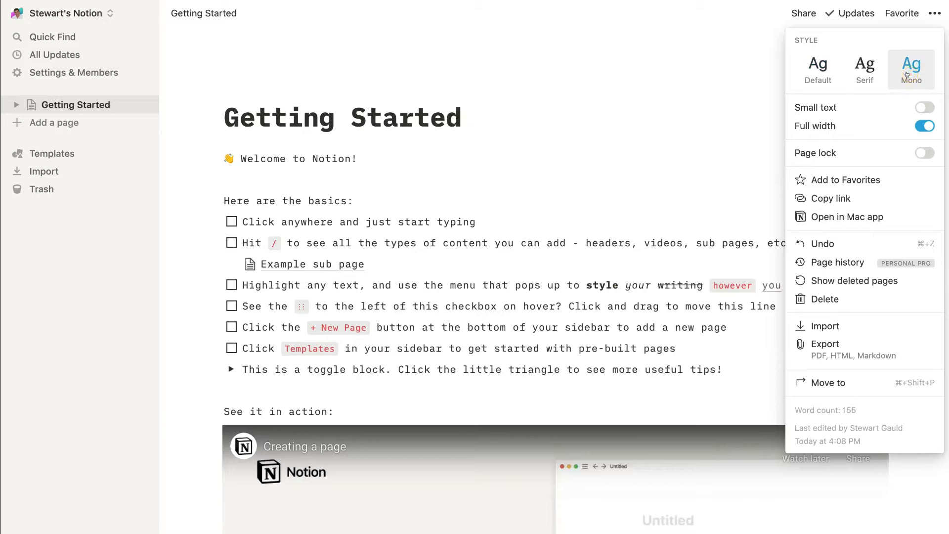
left_click(829, 74)
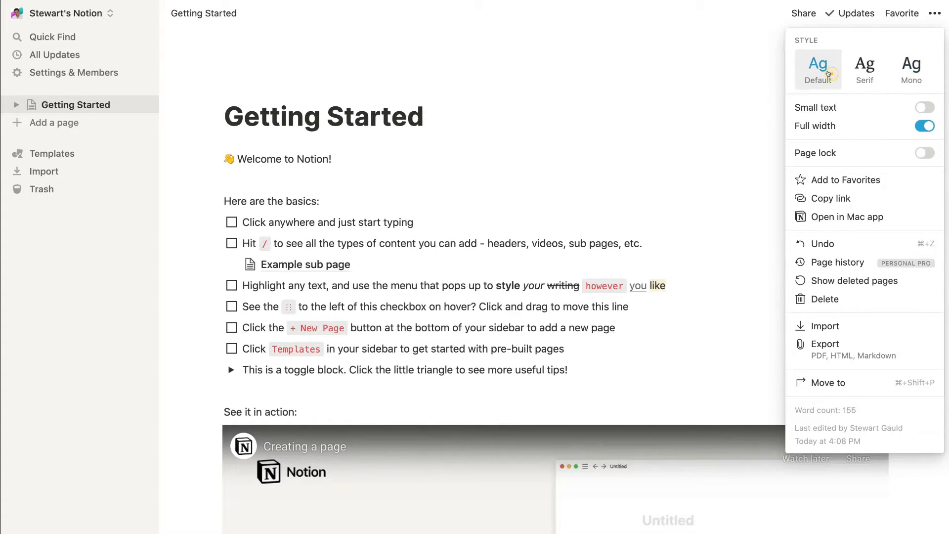
left_click(610, 115)
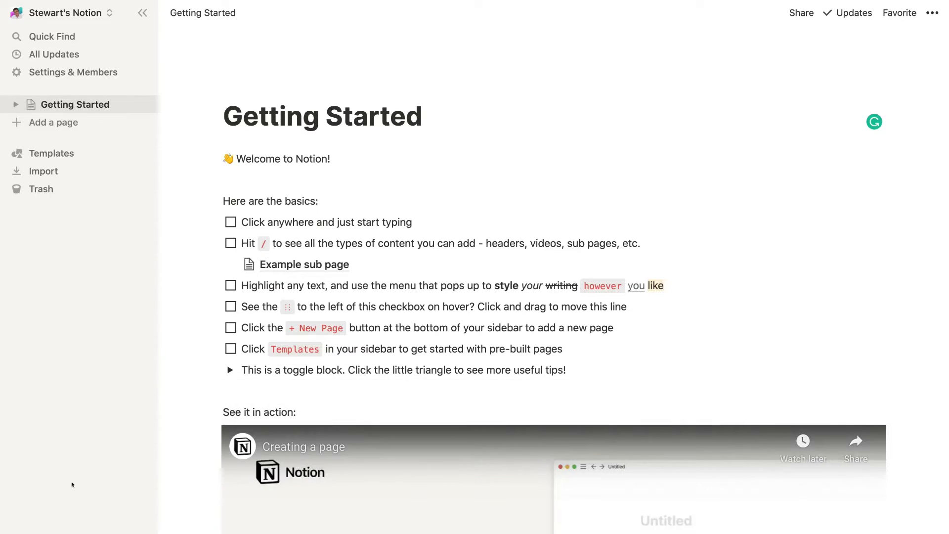
Step: Add a new page titled "Projects this Month (11/20)"
left_click(83, 124)
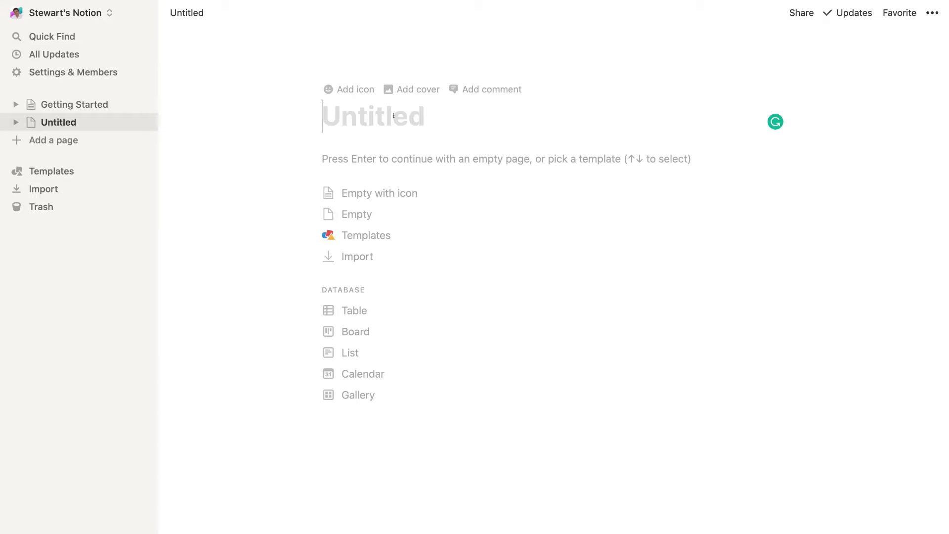
type("Projects this Month (11/20)")
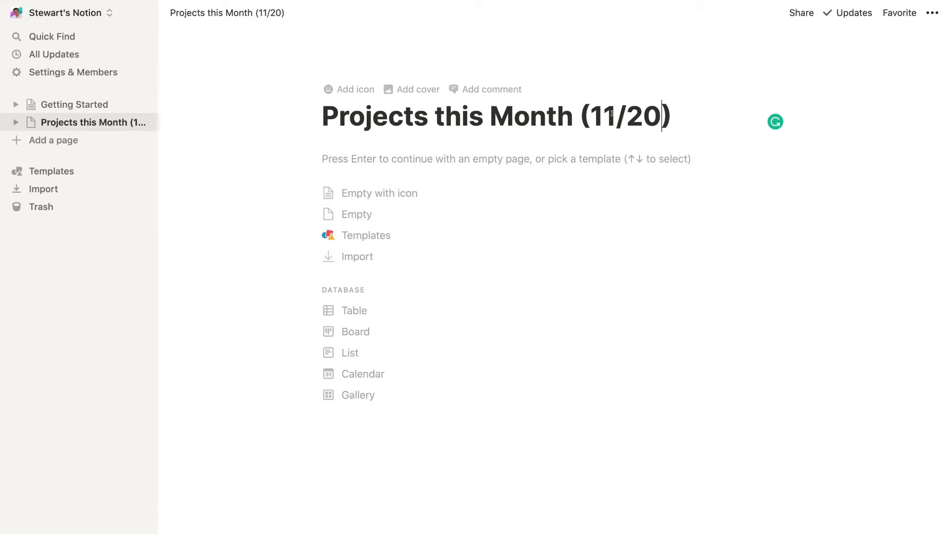
key("Left")
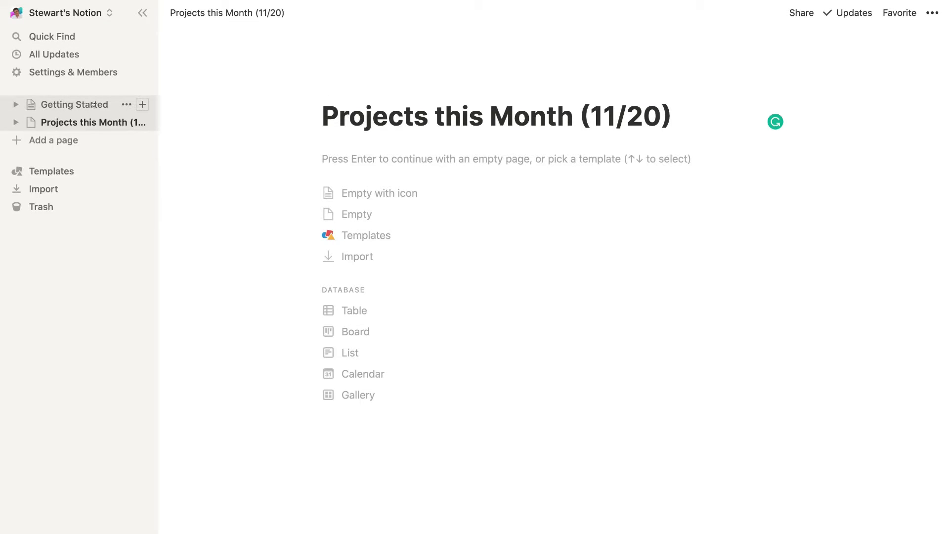
Step: Delete the Getting Started page and open the body of "Projects this Month (11/20)" as an empty page
left_click(126, 104)
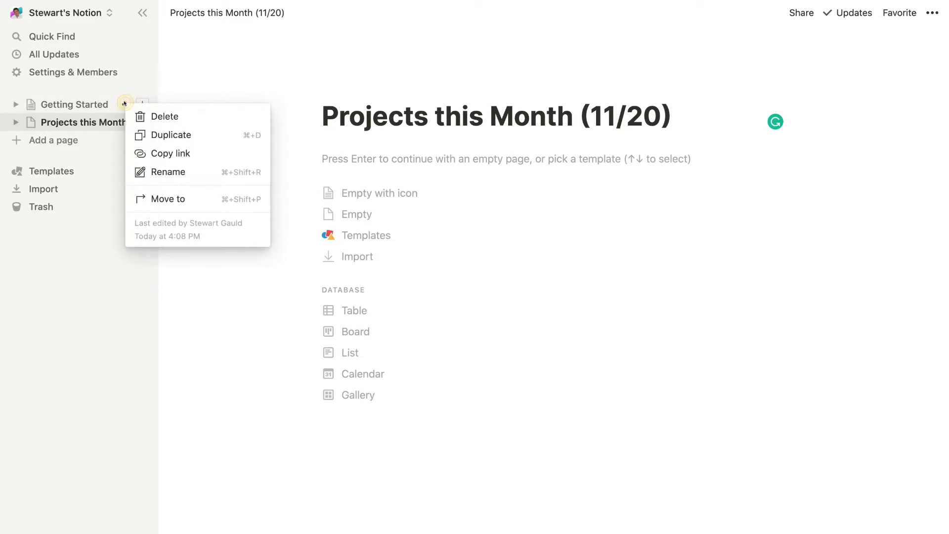
left_click(171, 115)
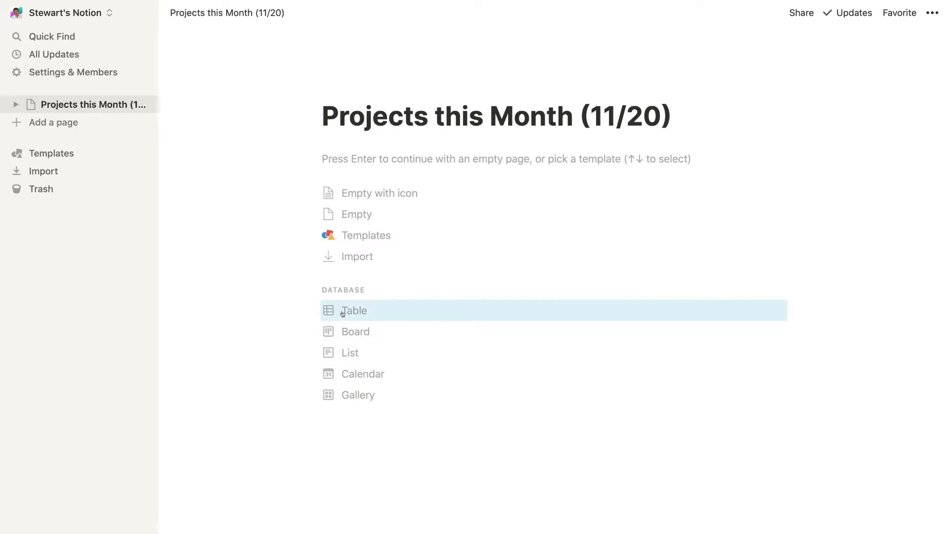
left_click(349, 157)
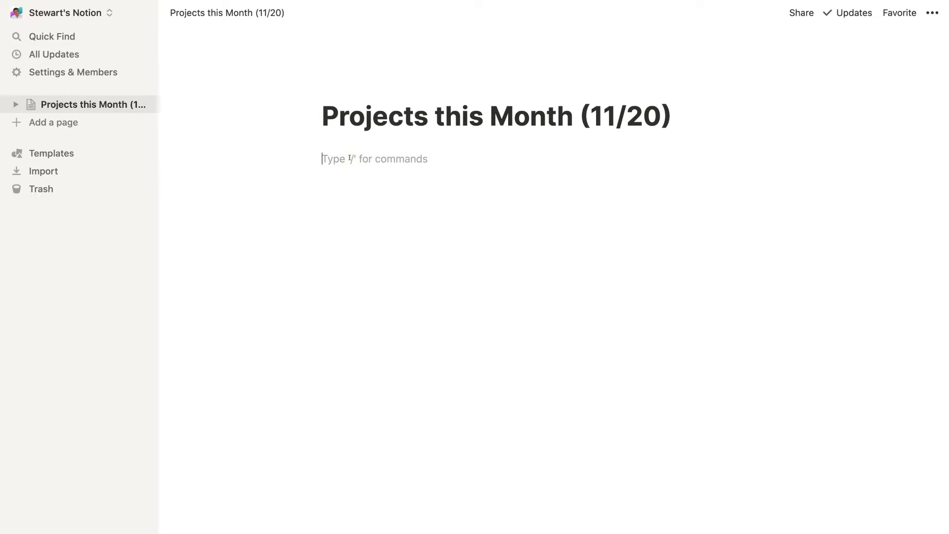
Step: Browse the block types that can be inserted on the page, from basic blocks through databases and embeds to advanced blocks
type("/")
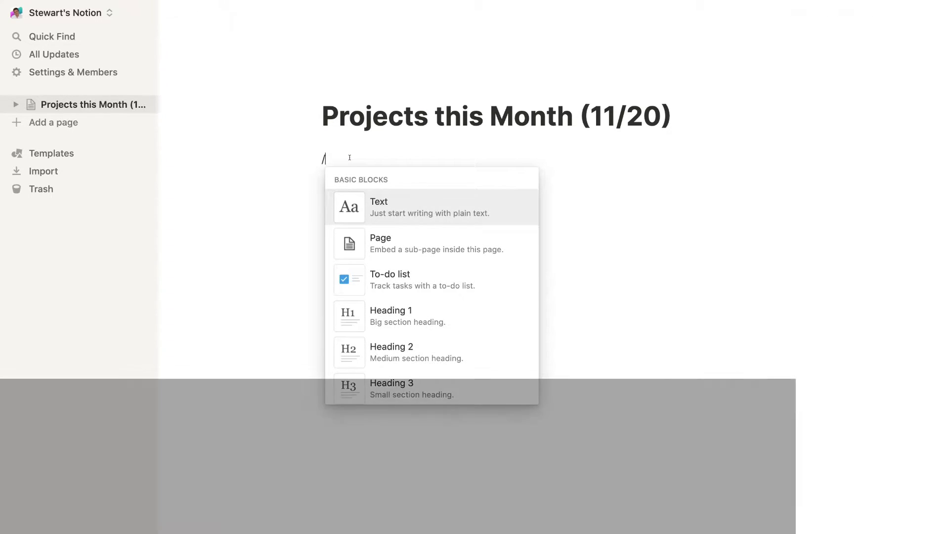
mouse_move(416, 209)
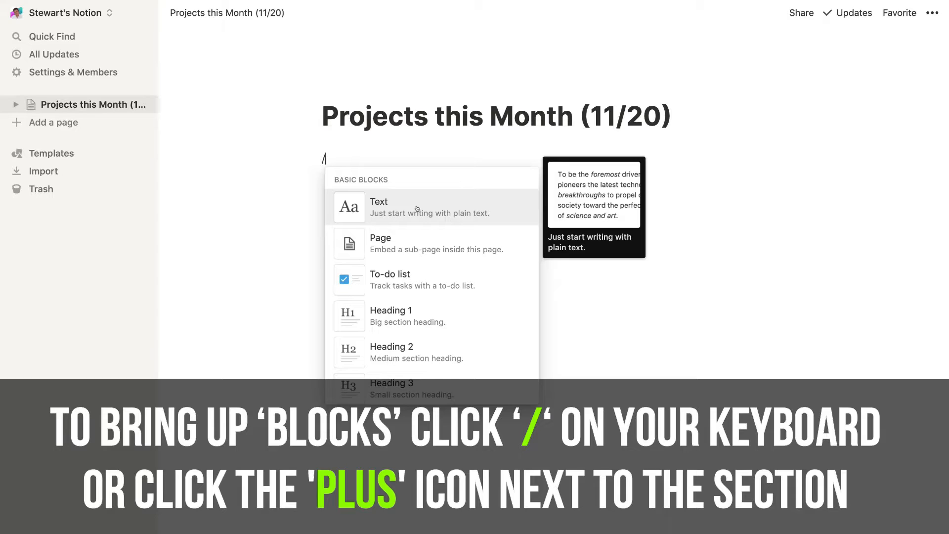
scroll(416, 209, "down", 1)
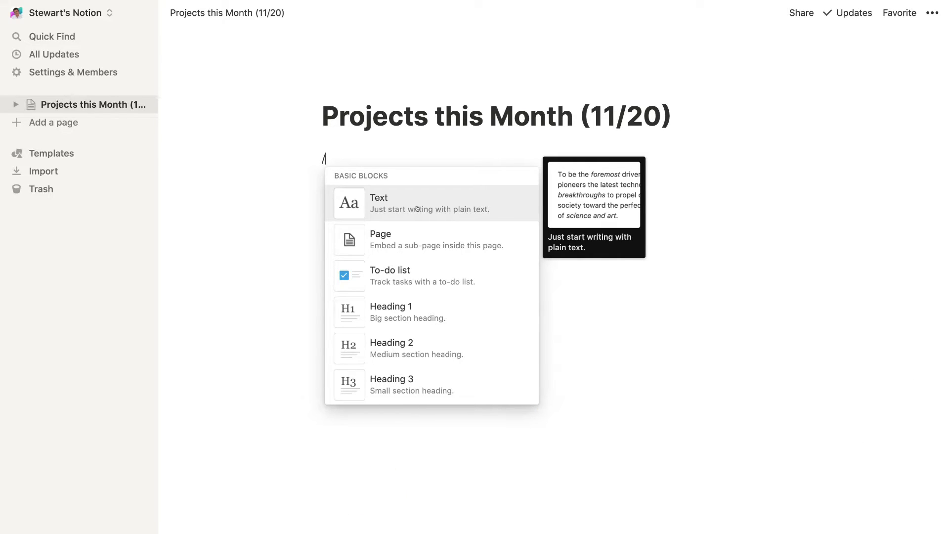
scroll(424, 242, "down", 5)
scroll(426, 243, "down", 10)
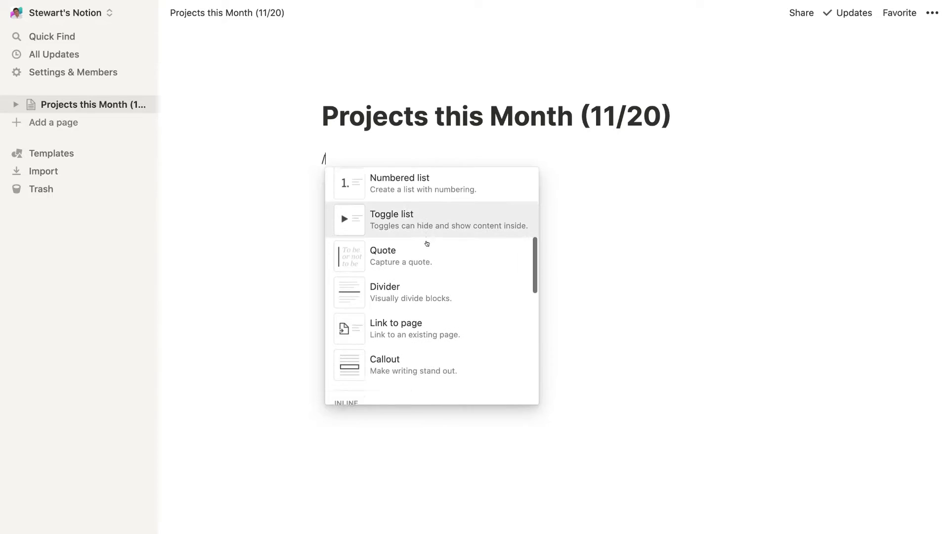
scroll(428, 244, "down", 12)
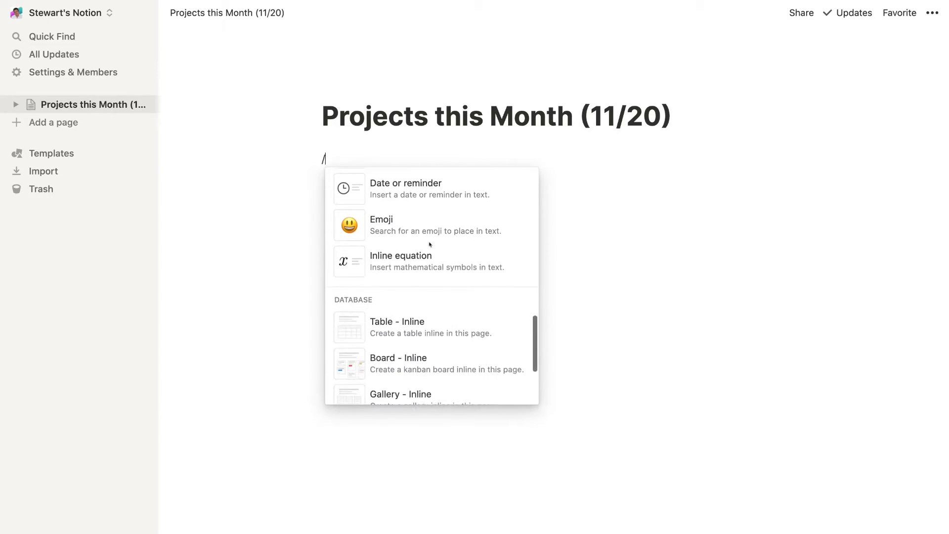
scroll(426, 243, "down", 10)
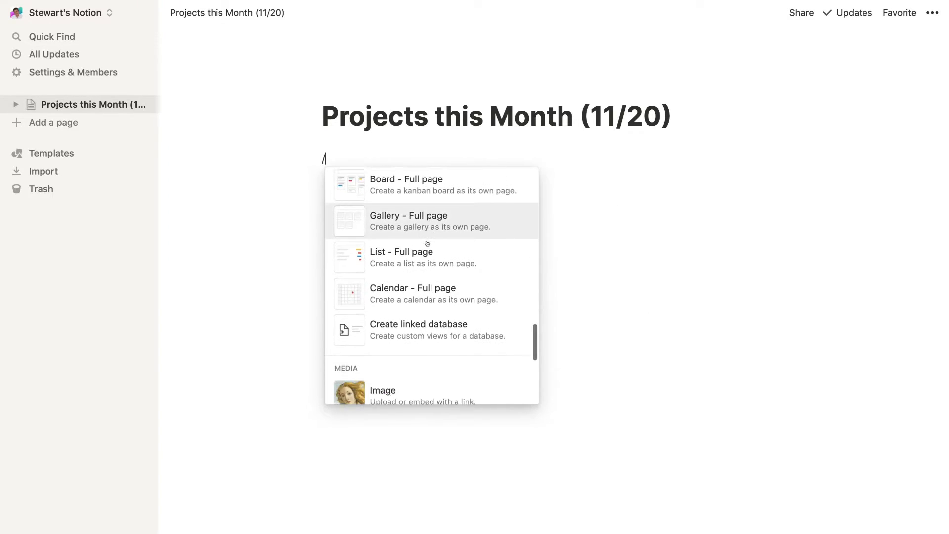
scroll(427, 243, "down", 15)
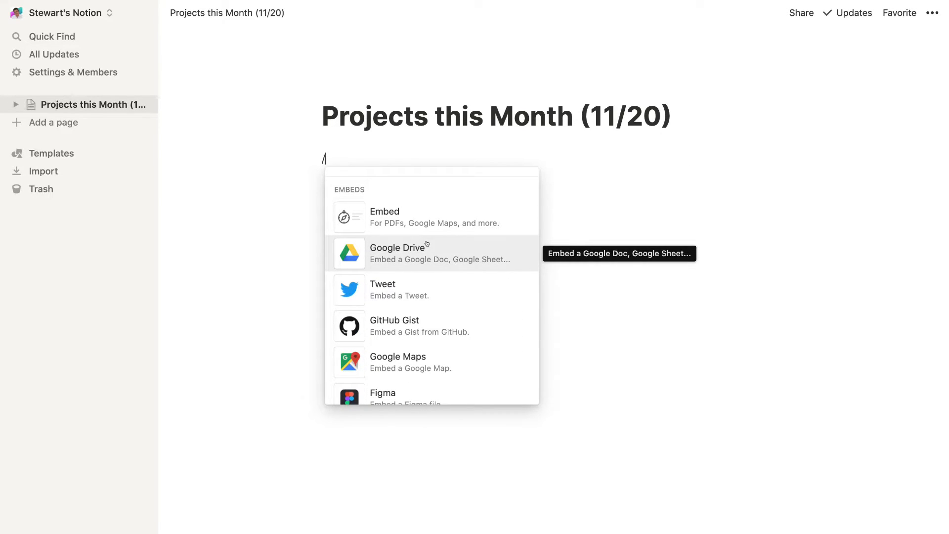
scroll(427, 243, "down", 10)
scroll(426, 243, "down", 10)
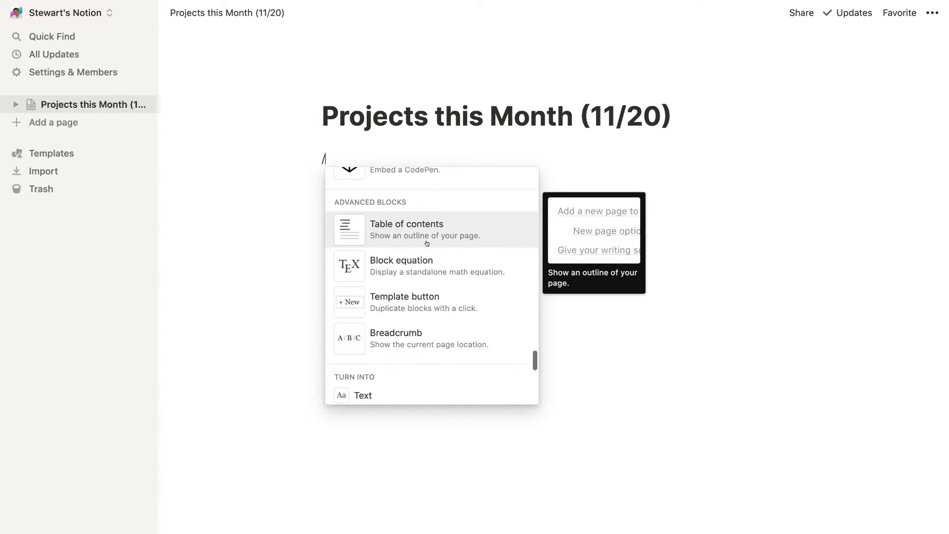
scroll(426, 244, "up", 1)
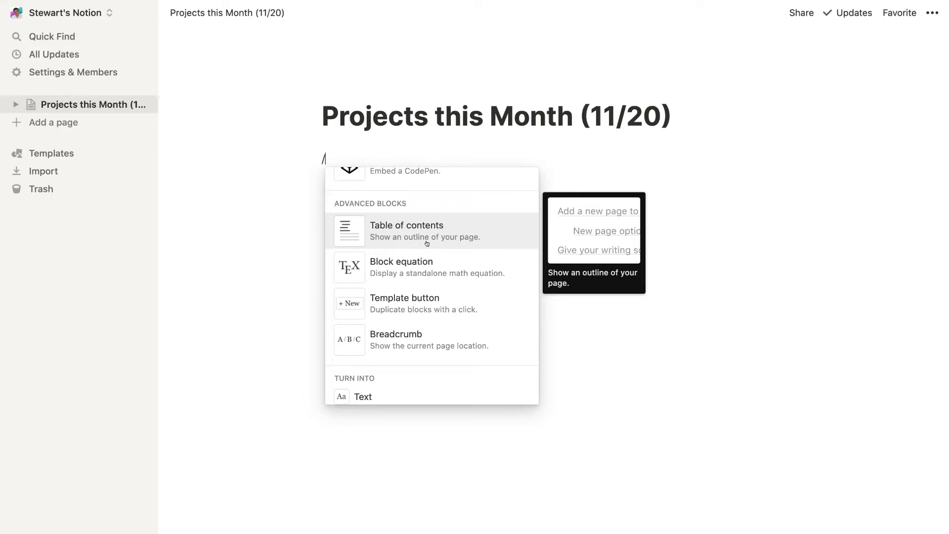
scroll(426, 243, "up", 20)
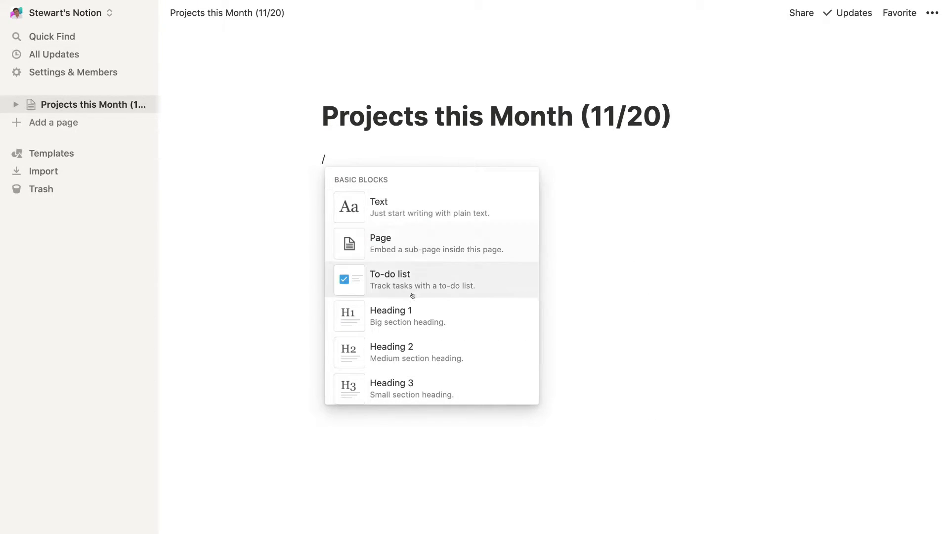
Step: Insert a Heading 1 block reading "Web Design (Sam's Pies)" as the page's first block
scroll(413, 267, "down", 2)
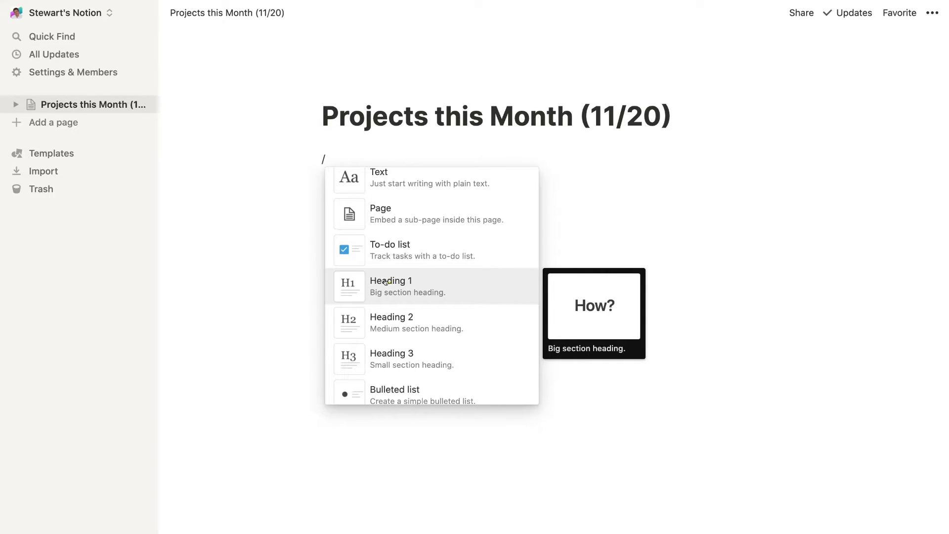
left_click(409, 281)
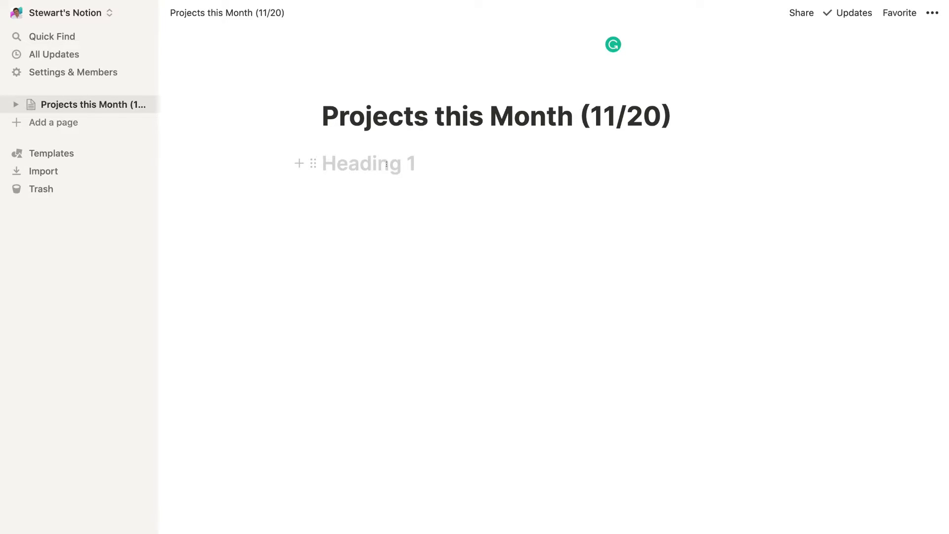
type("Web Design (Sam's Pies)")
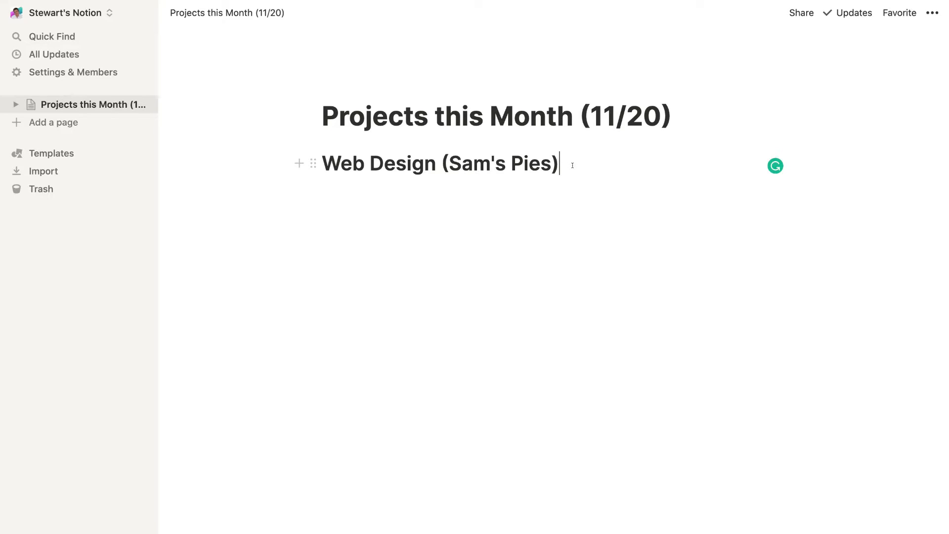
Step: Examine the text formatting options and block actions available for the "Web Design (Sam's Pies)" heading
triple_click(473, 161)
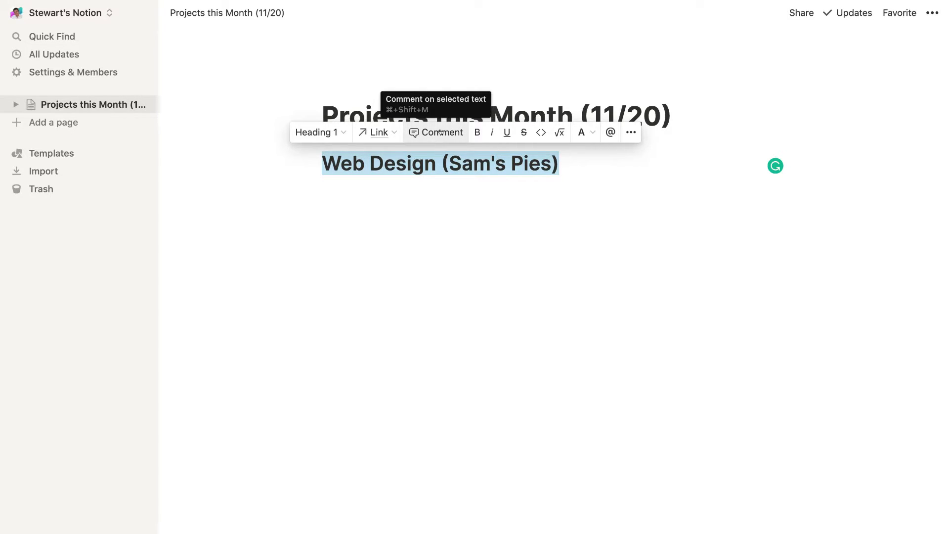
left_click(336, 131)
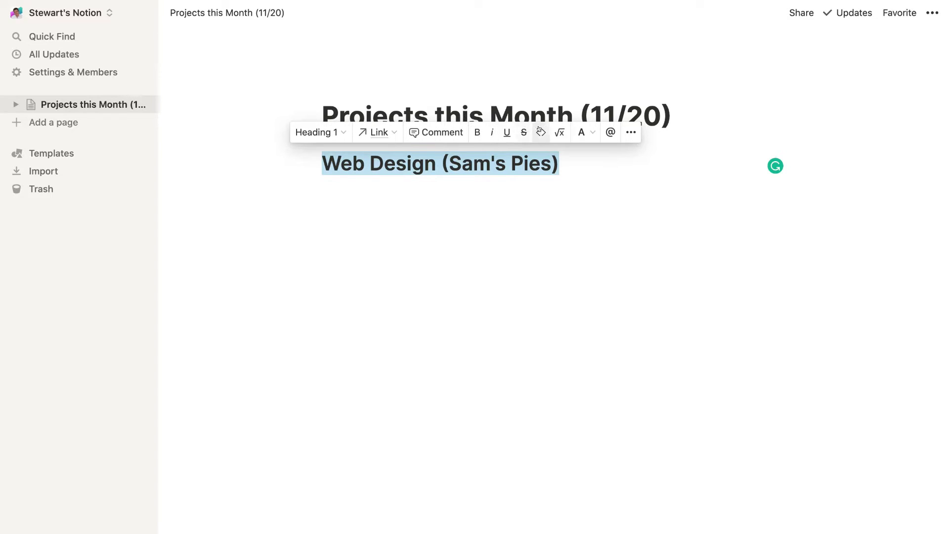
left_click(631, 132)
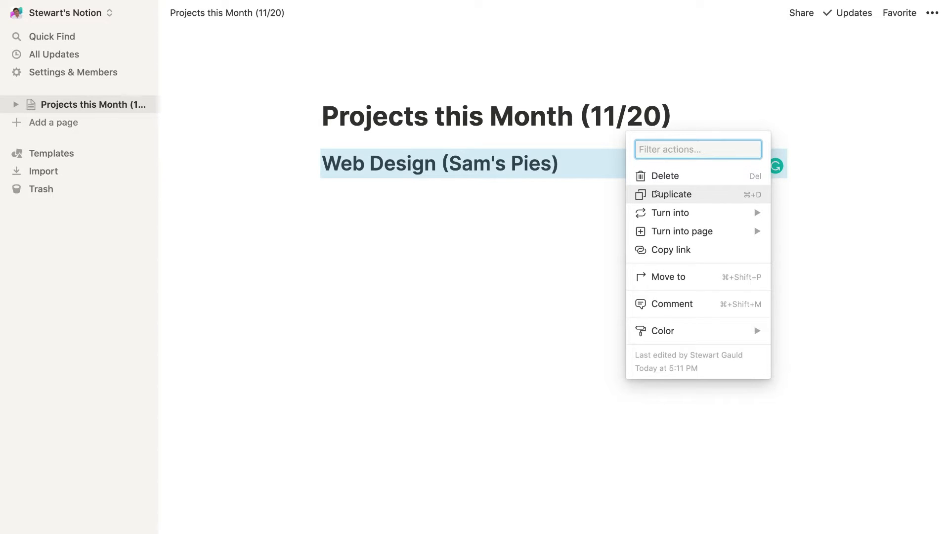
mouse_move(663, 231)
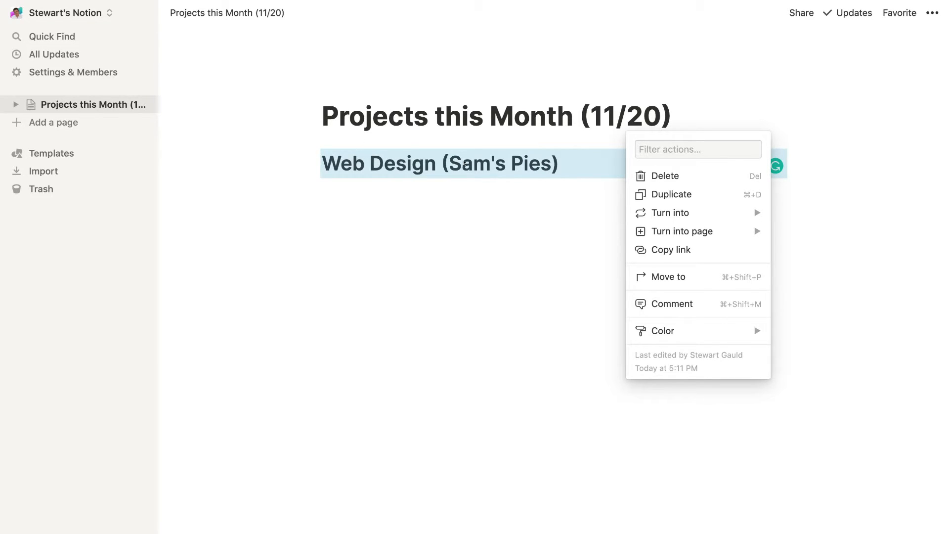
left_click(478, 188)
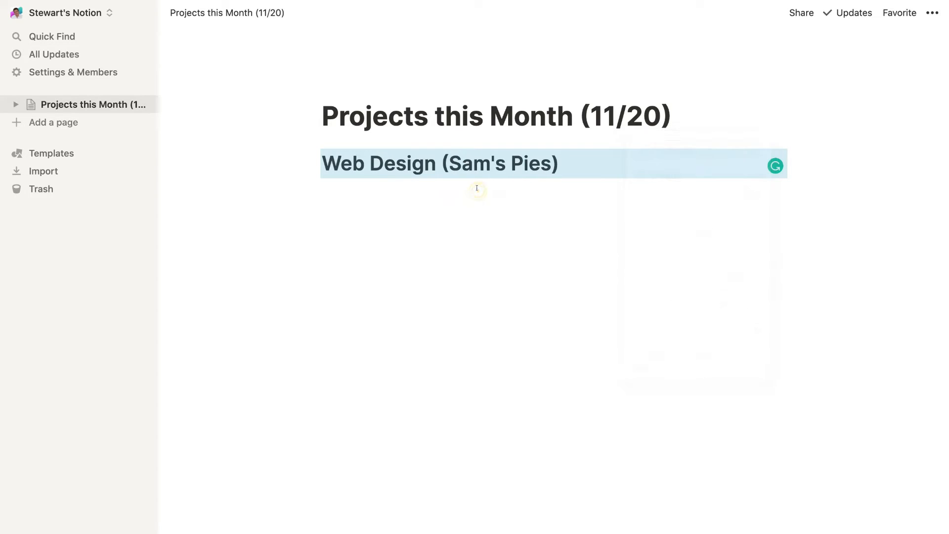
Step: Start an empty line below the "Web Design (Sam's Pies)" heading and check the block types offered for it
left_click(460, 186)
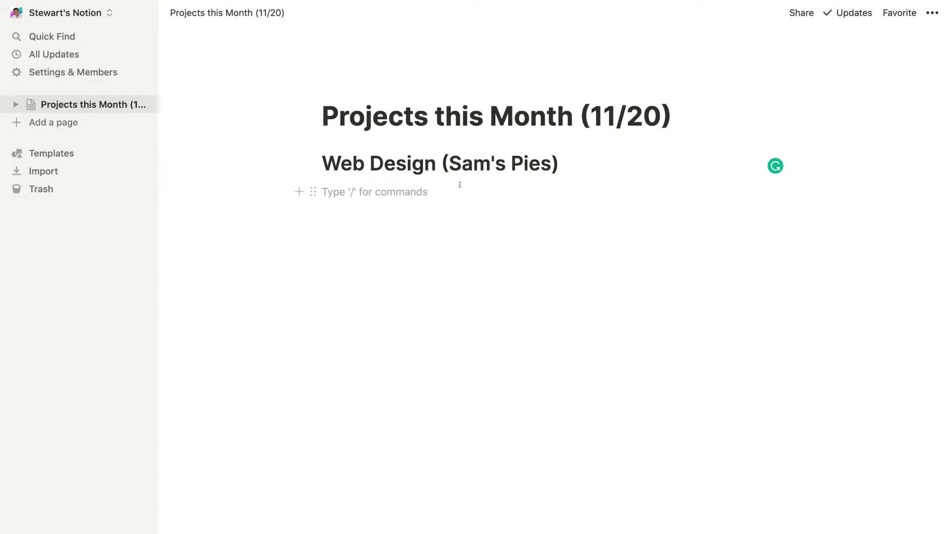
left_click(301, 191)
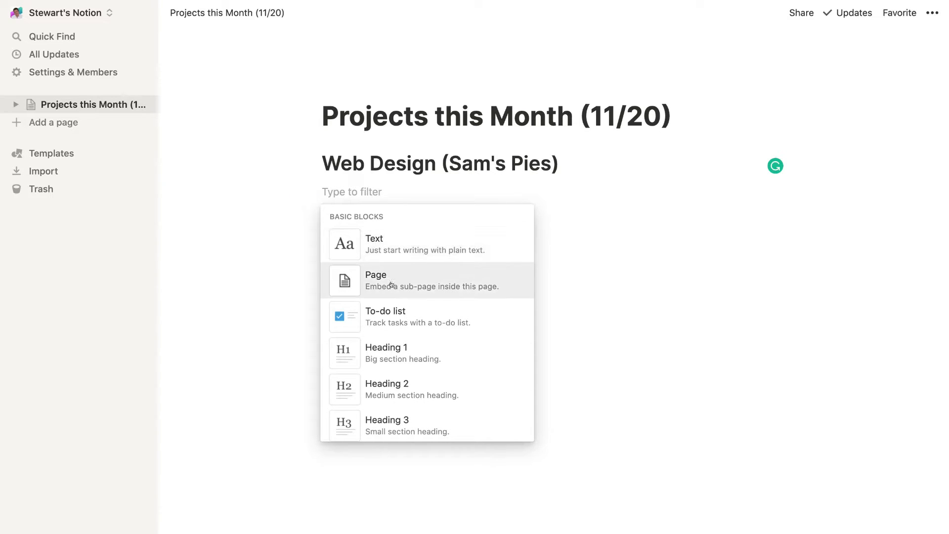
scroll(394, 326, "down", 5)
scroll(394, 326, "up", 5)
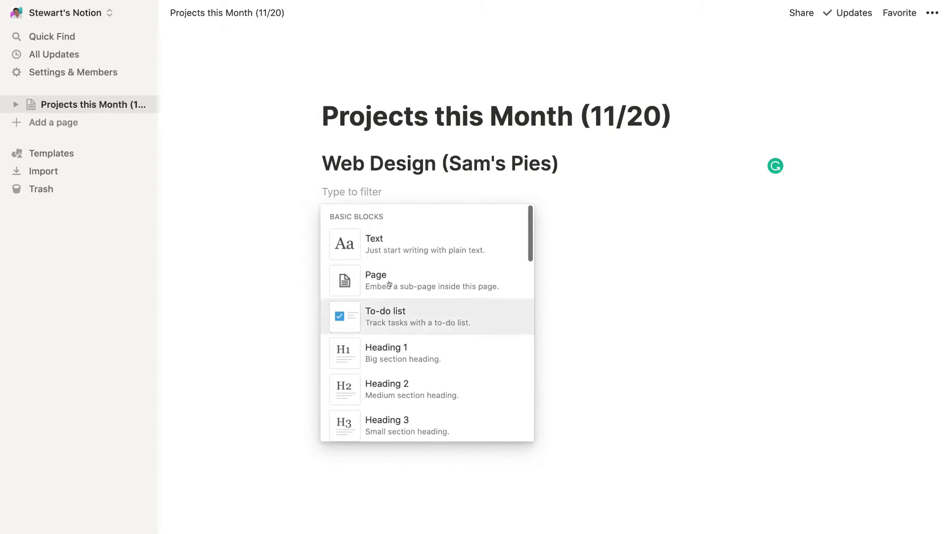
left_click(372, 191)
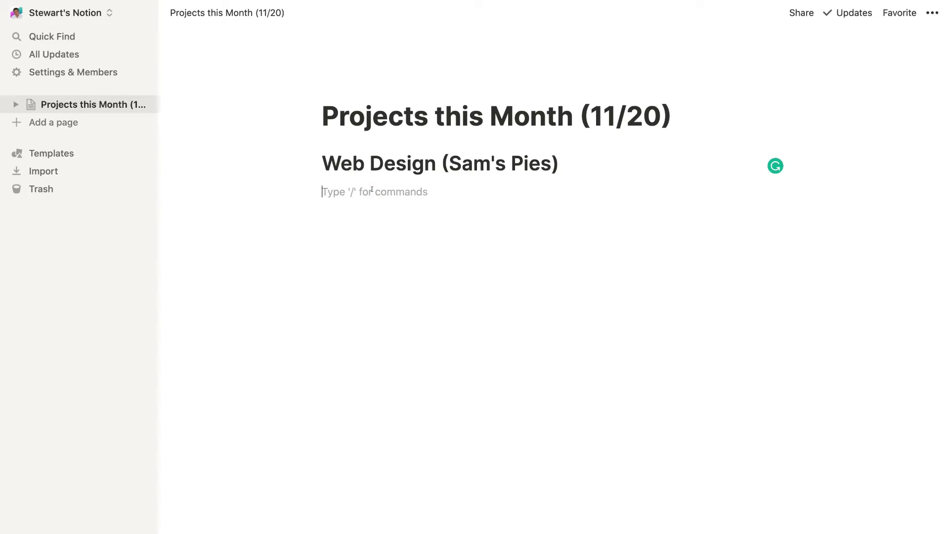
Step: Add a Heading 1 block reading "Facebook Marketing (Cafe 123)" below the Web Design heading
type("/")
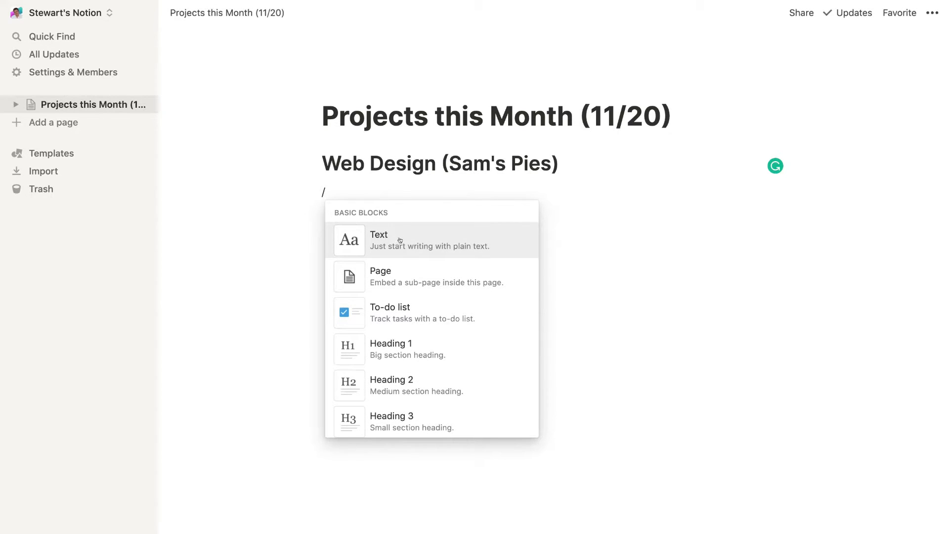
scroll(402, 278, "down", 2)
scroll(403, 280, "down", 2)
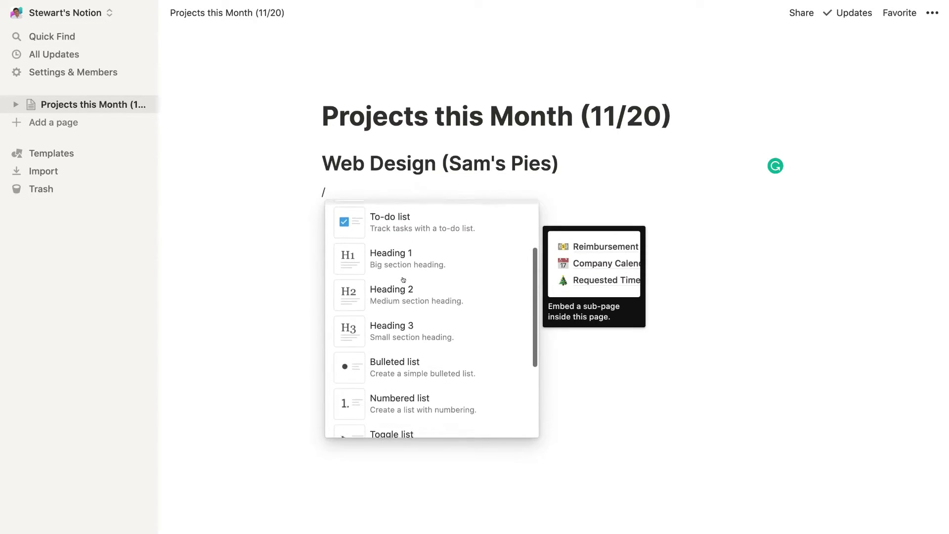
scroll(403, 280, "down", 2)
scroll(403, 280, "down", 1)
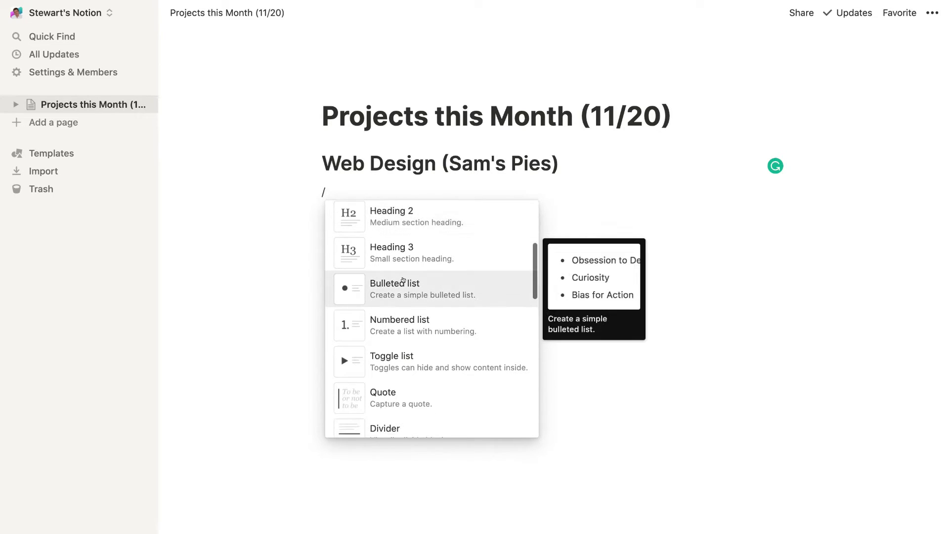
scroll(402, 280, "up", 7)
scroll(403, 280, "down", 1)
scroll(403, 280, "down", 1)
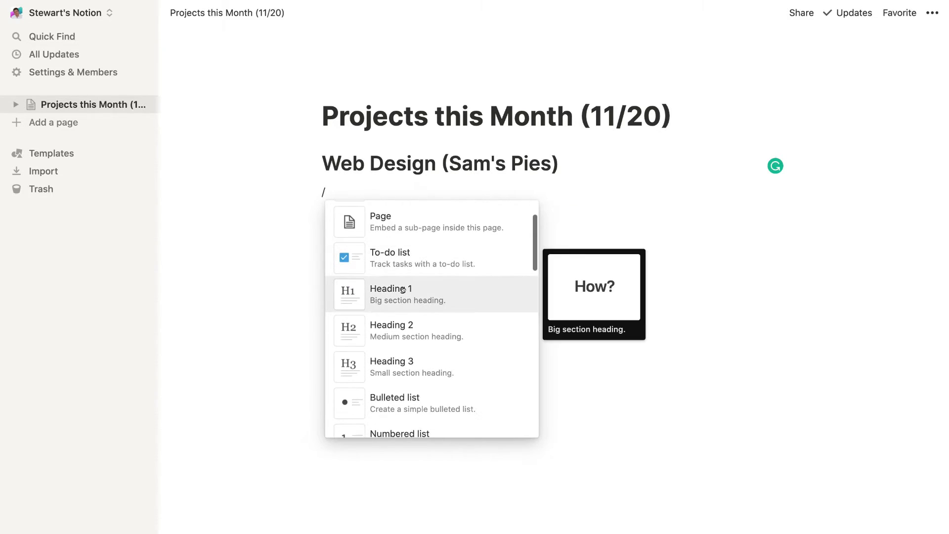
left_click(402, 280)
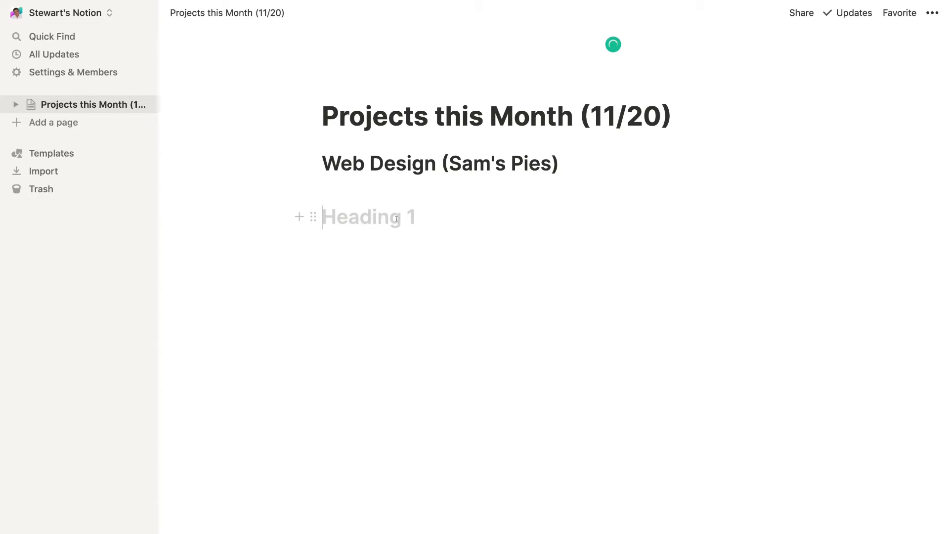
type("Facebook Marketing (Cafe 123)")
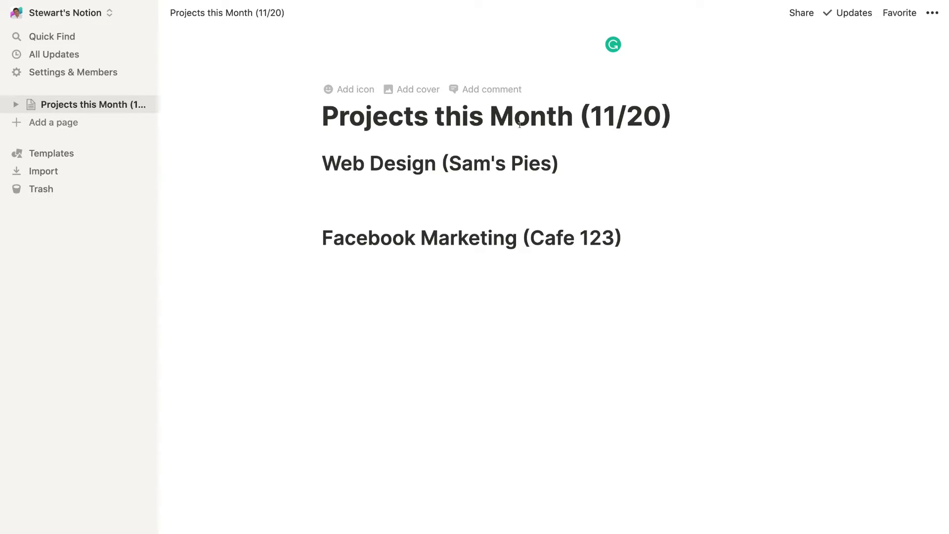
Step: Duplicate the "Facebook Marketing (Cafe 123)" heading and change the copy's text to "Google Ads Management (Paul's Roofing)"
triple_click(544, 236)
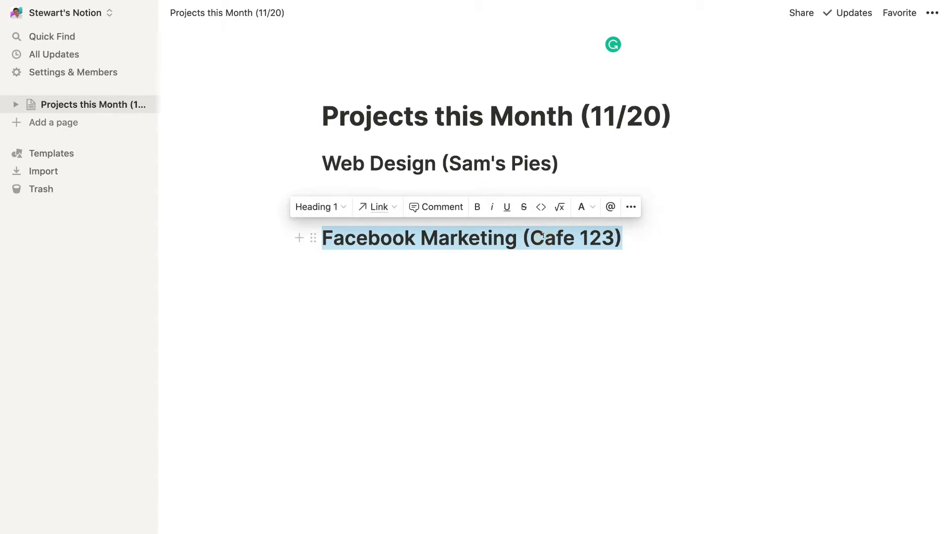
left_click(631, 207)
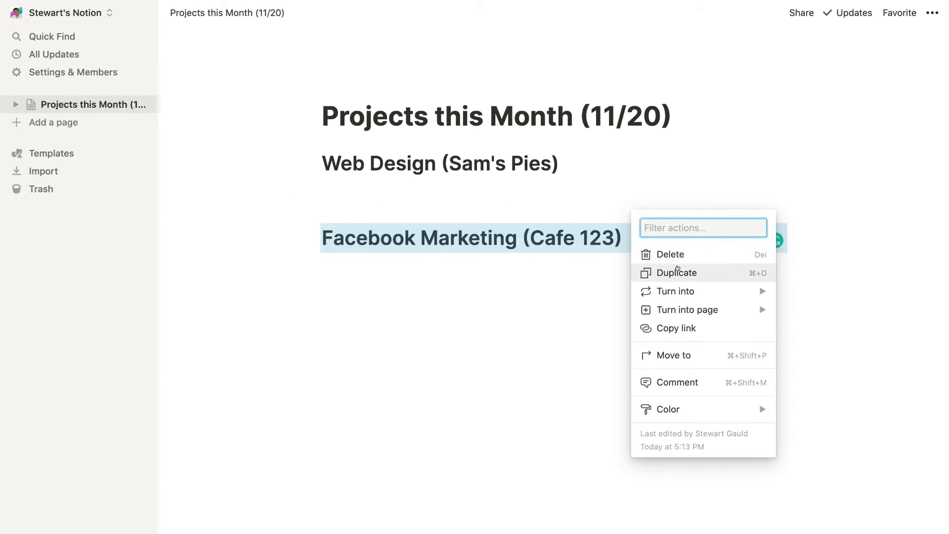
left_click(678, 270)
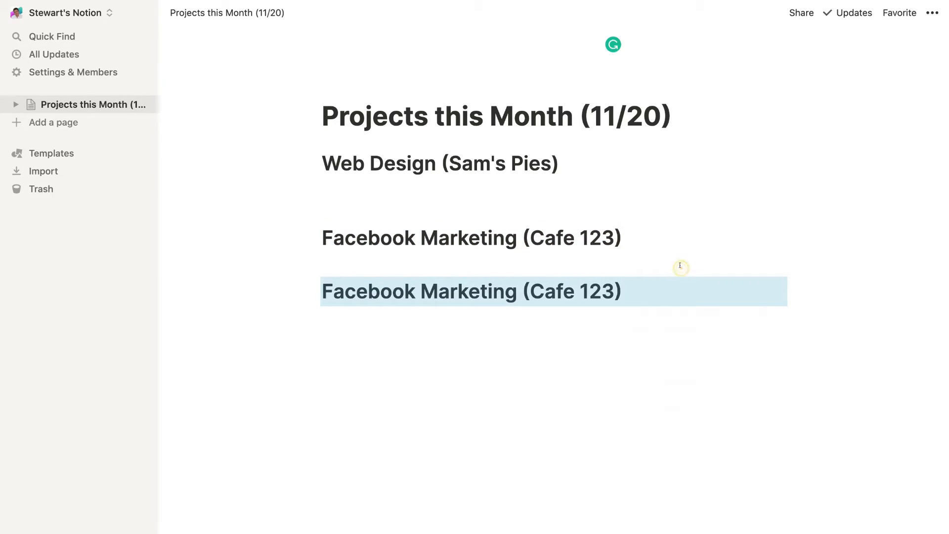
triple_click(538, 291)
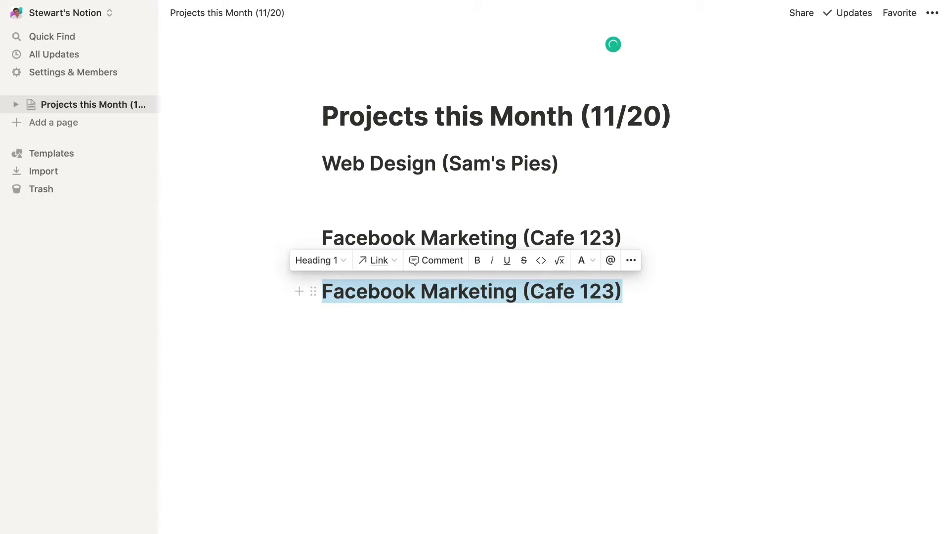
type("Google Ads Management (Paul's Roofing)")
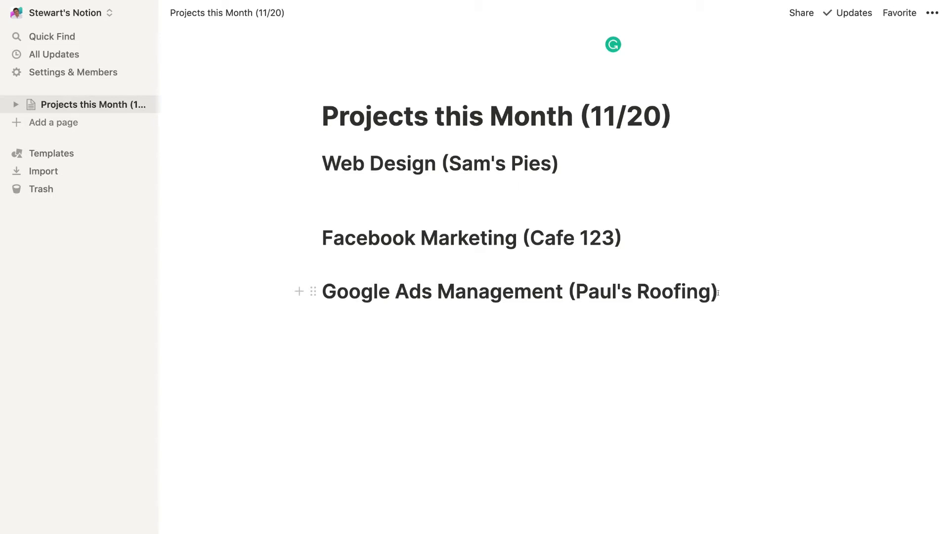
Step: Remove the empty line below the "Web Design (Sam's Pies)" heading and turn that heading into a sub-page
left_click(454, 212)
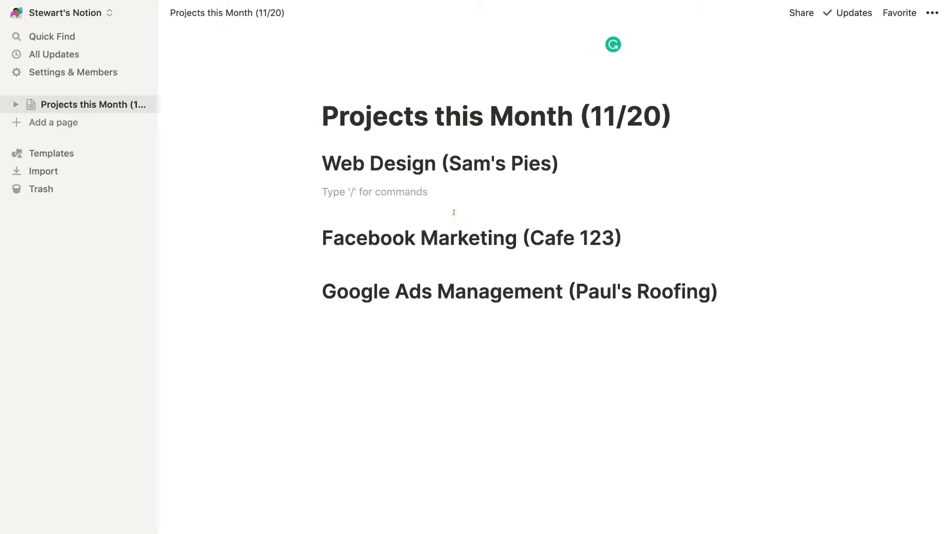
key("BackSpace")
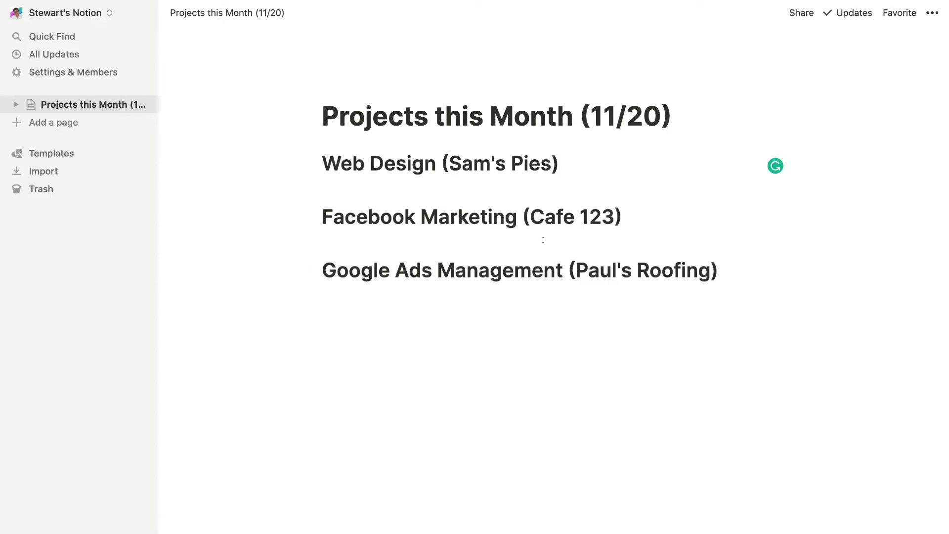
double_click(413, 165)
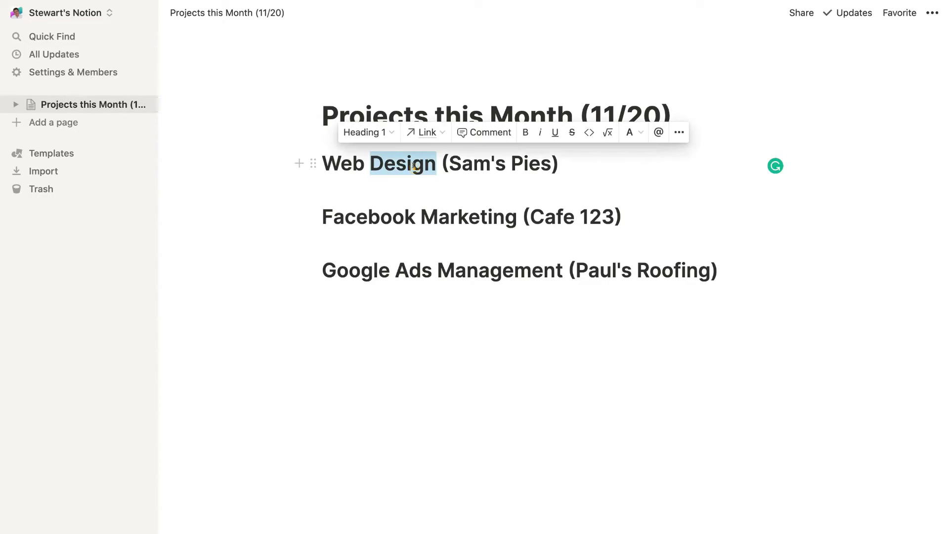
triple_click(413, 165)
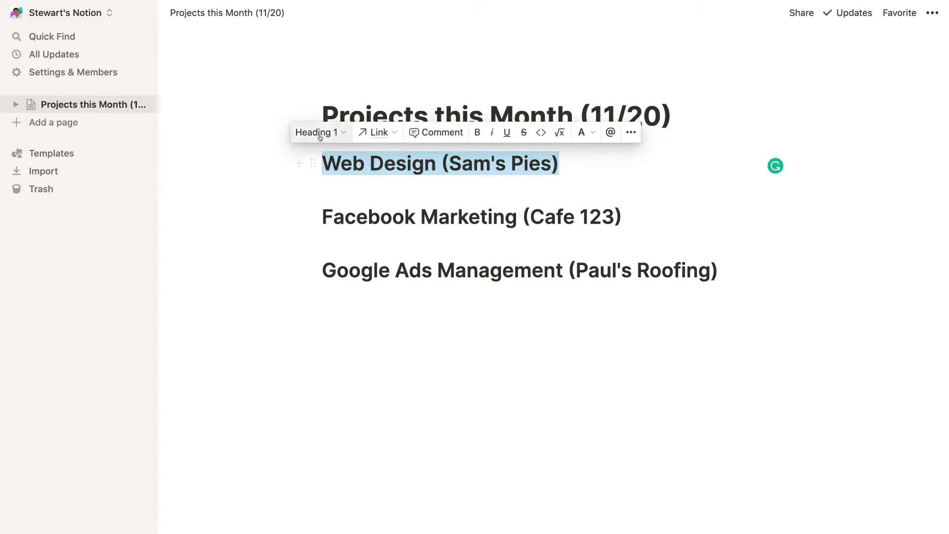
left_click(337, 132)
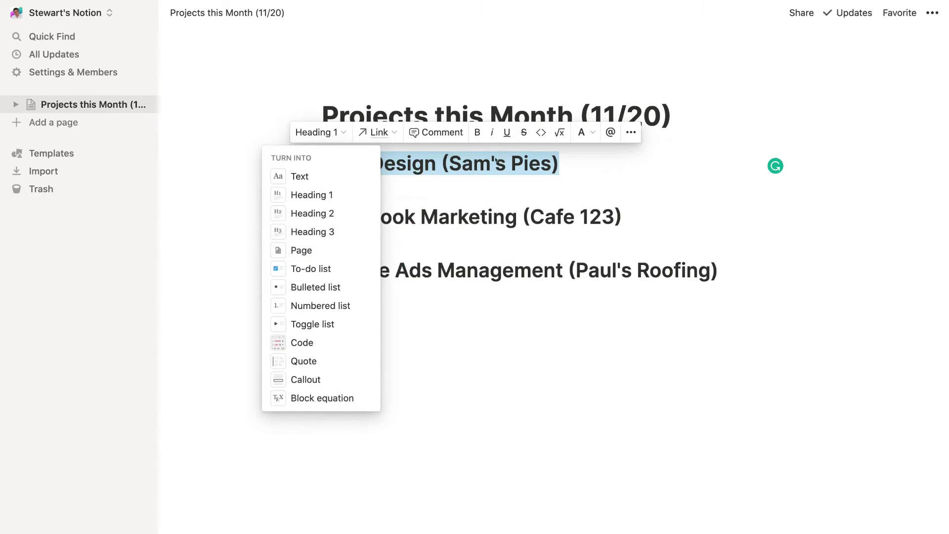
left_click(631, 132)
left_click(630, 133)
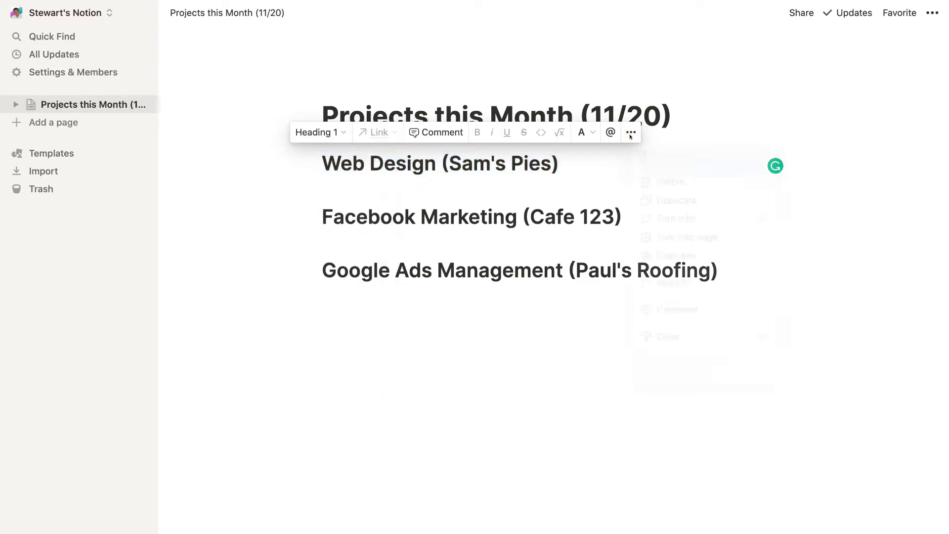
mouse_move(685, 234)
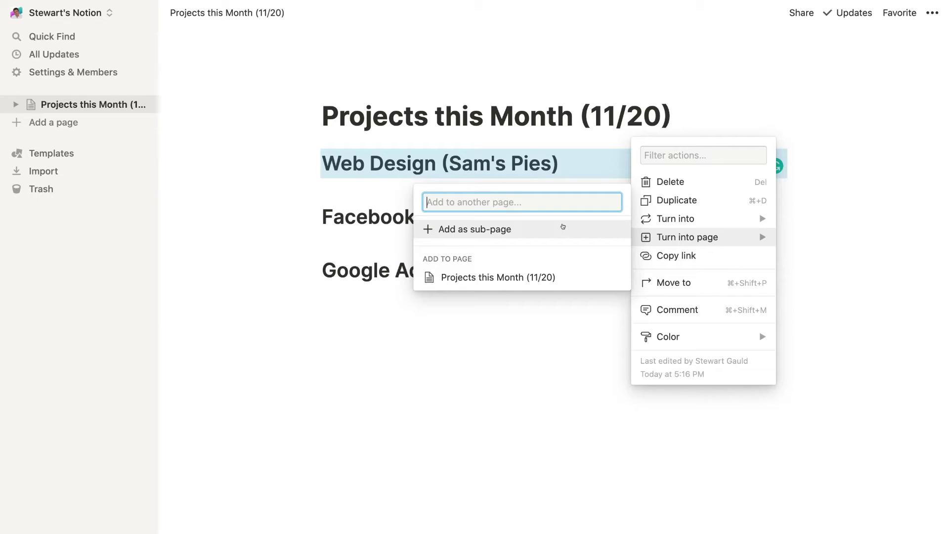
left_click(563, 227)
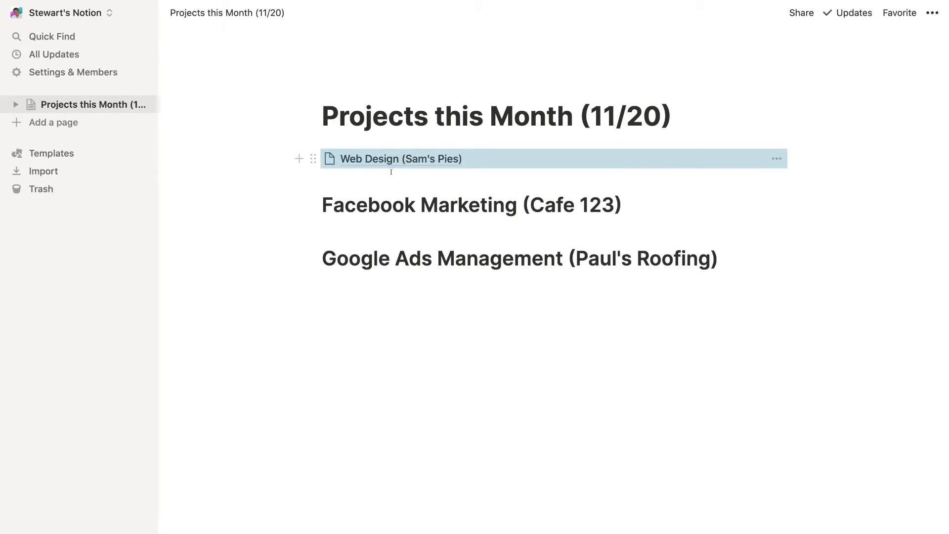
Step: Turn the "Facebook Marketing (Cafe 123)" and "Google Ads Management (Paul's Roofing)" headings into pages
triple_click(455, 205)
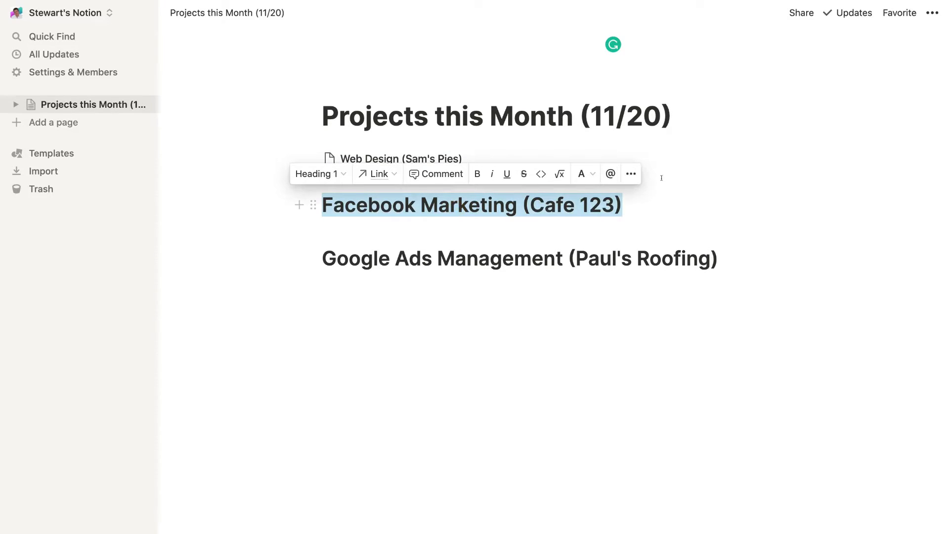
left_click(630, 173)
mouse_move(674, 265)
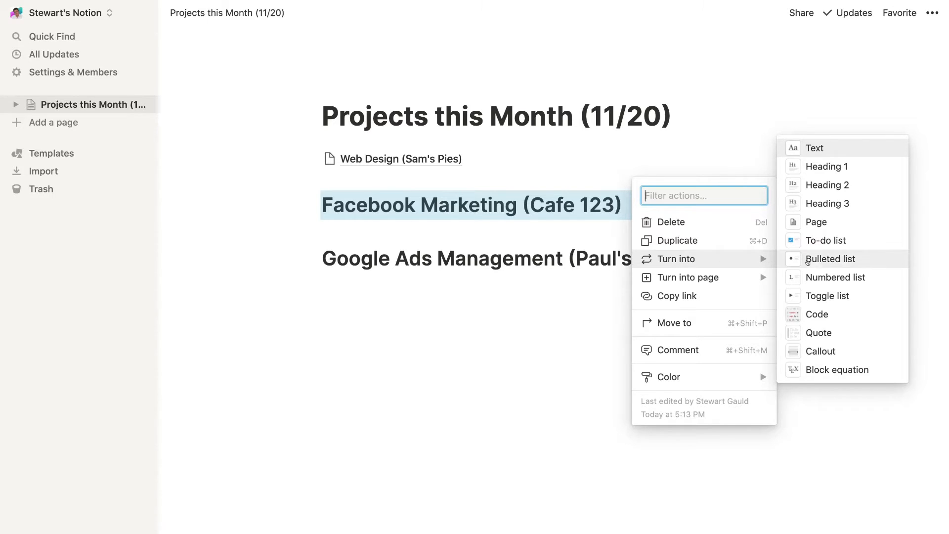
left_click(822, 224)
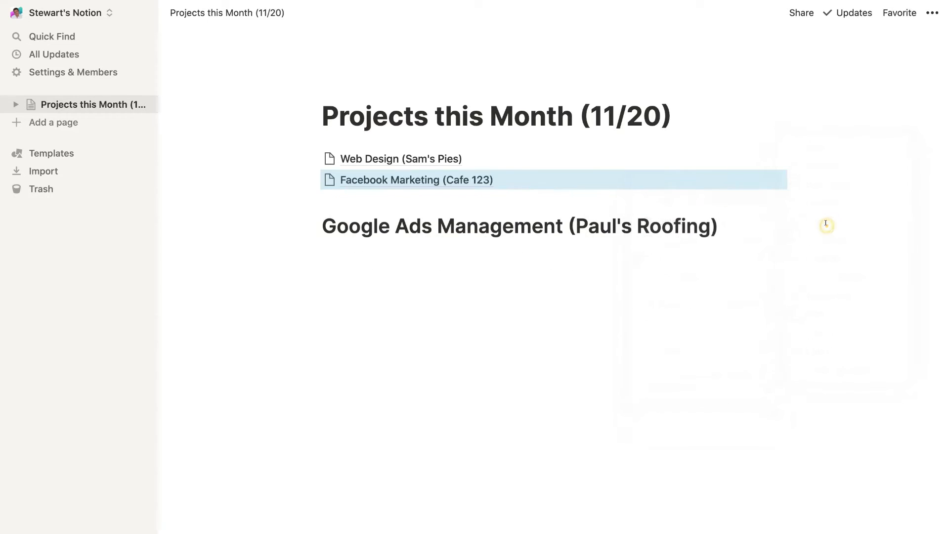
triple_click(363, 224)
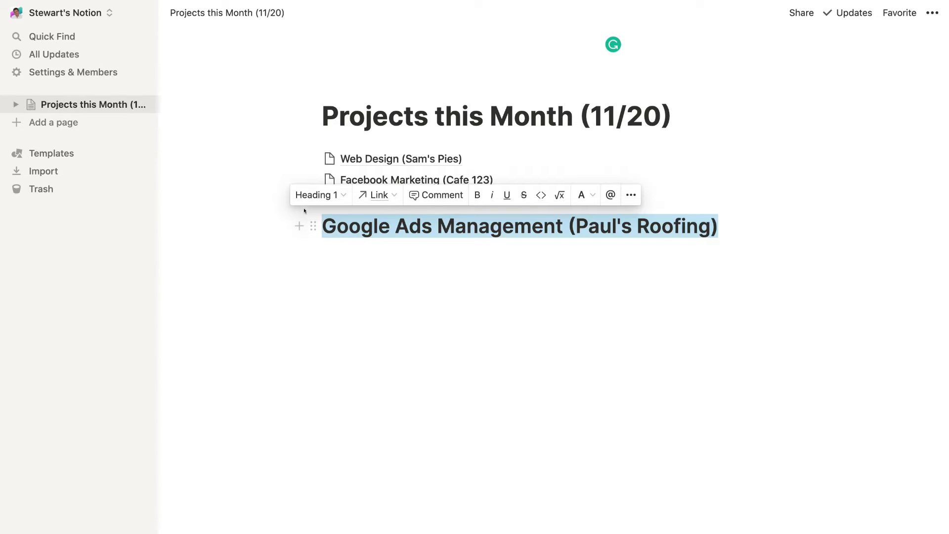
left_click(316, 196)
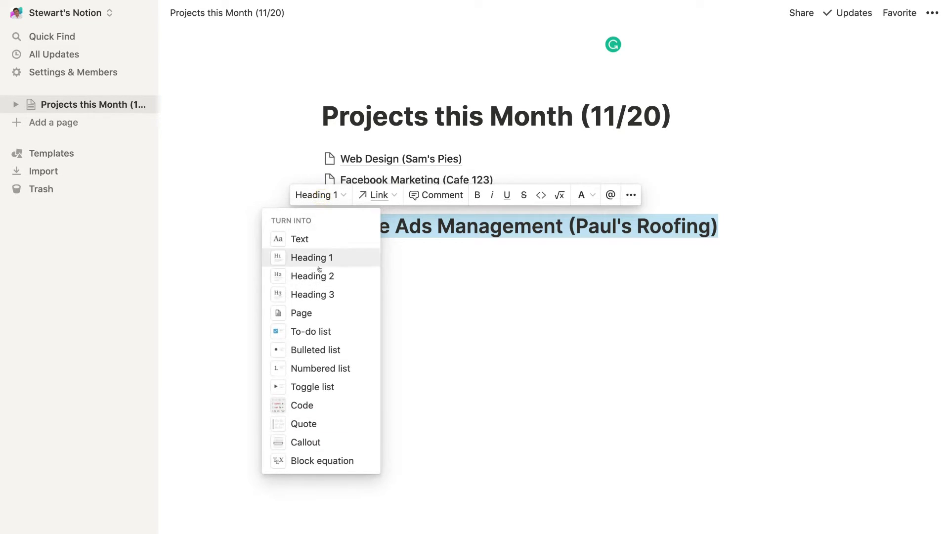
left_click(318, 311)
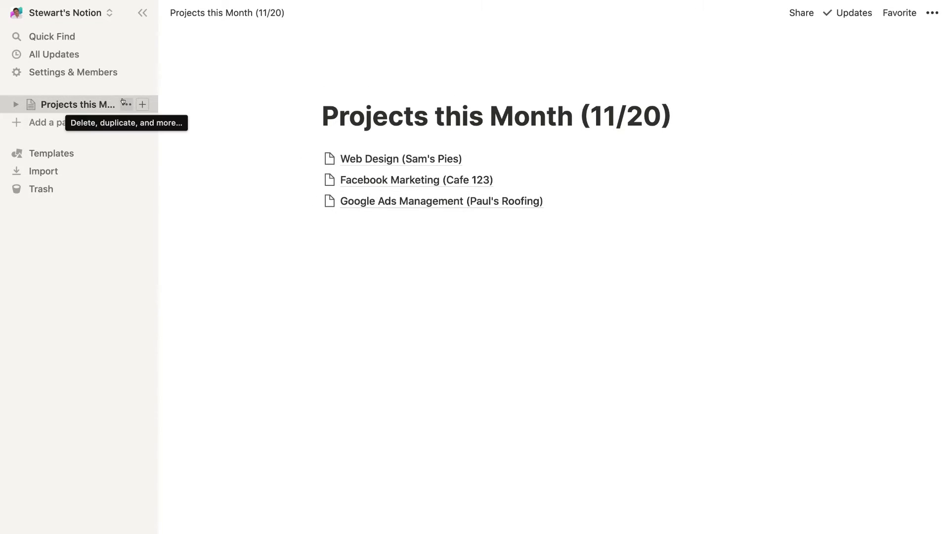
Step: Expand the sub-pages of "Projects this Month (11/20)" and look through the Web Design, Facebook Marketing and Google Ads Management pages
left_click(13, 104)
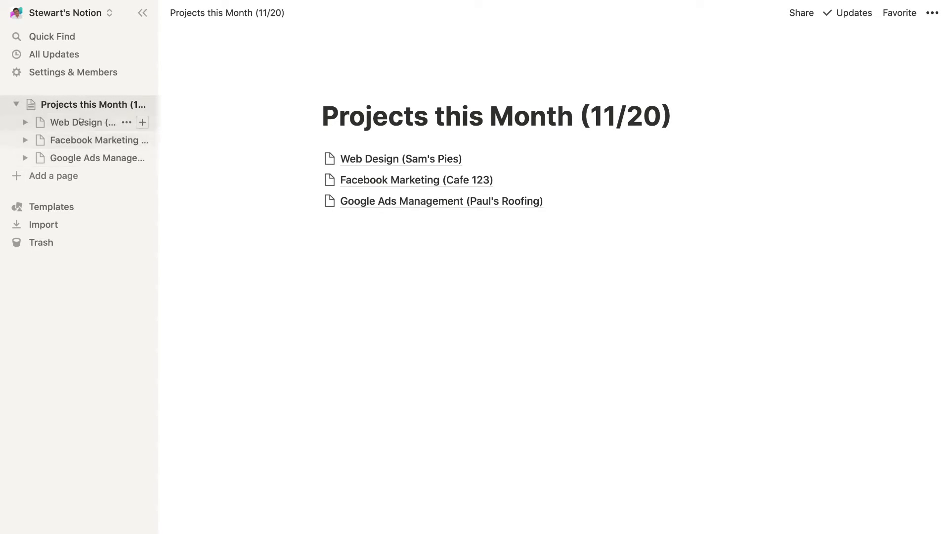
left_click(390, 159)
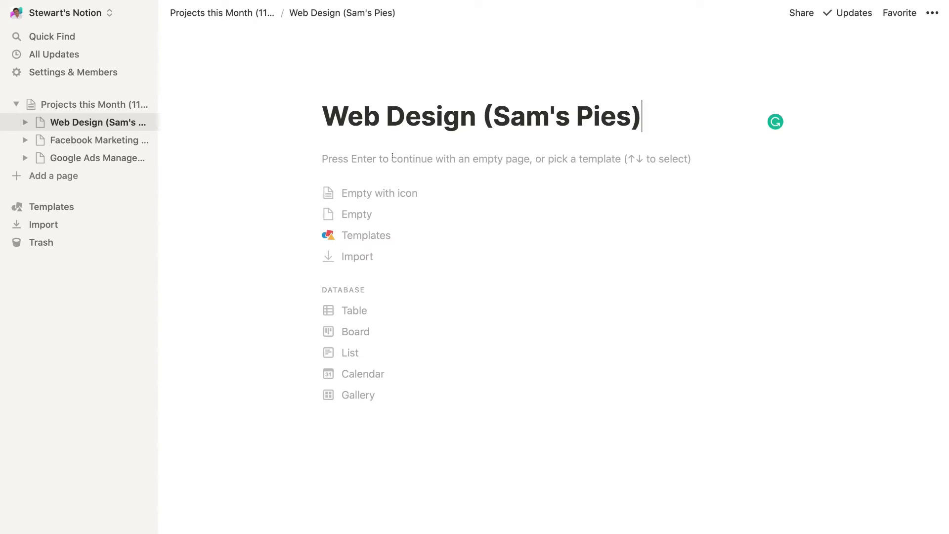
left_click(100, 109)
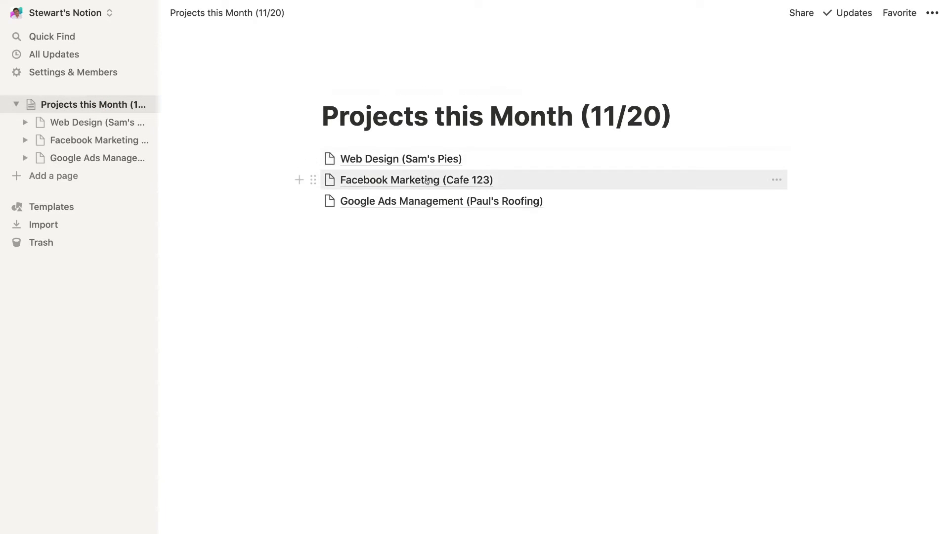
left_click(427, 181)
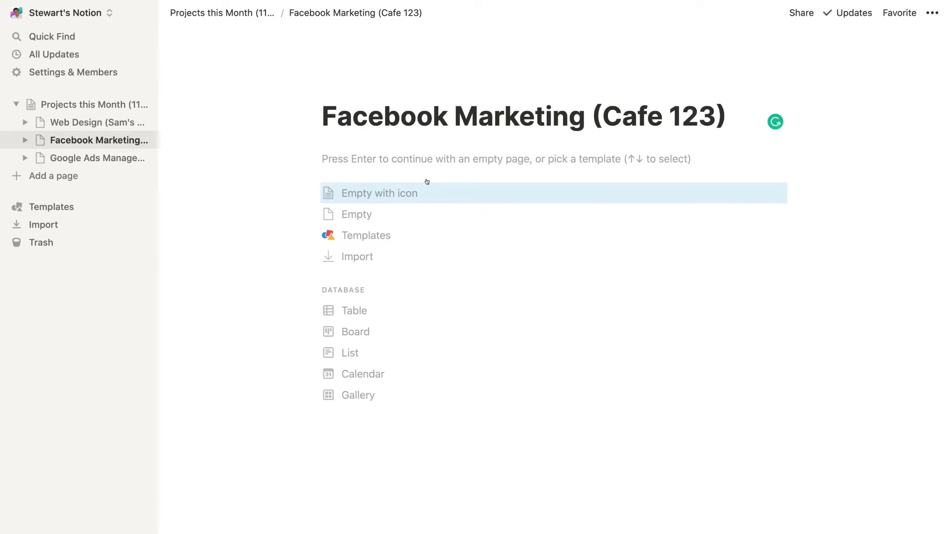
left_click(95, 121)
left_click(93, 151)
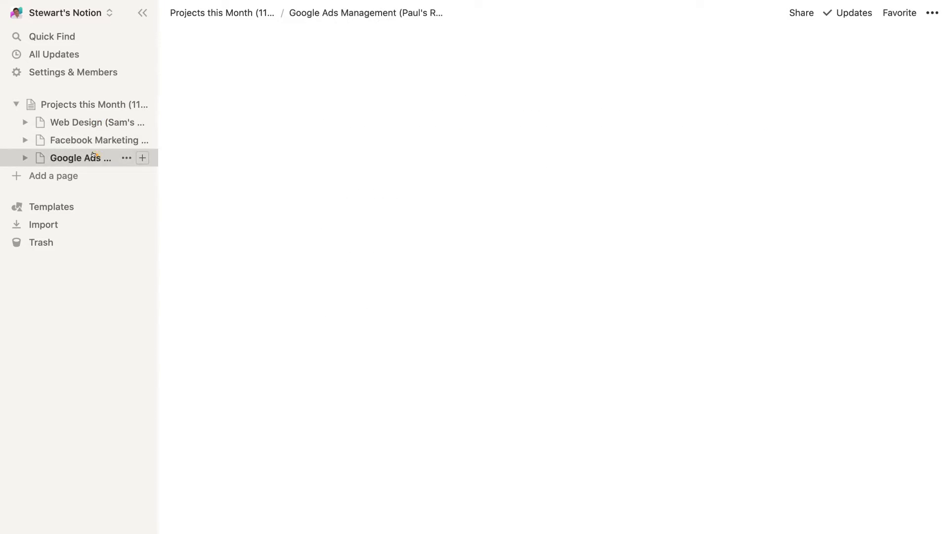
Step: Start the "Facebook Marketing (Cafe 123)" page with an empty to-do list block
left_click(94, 139)
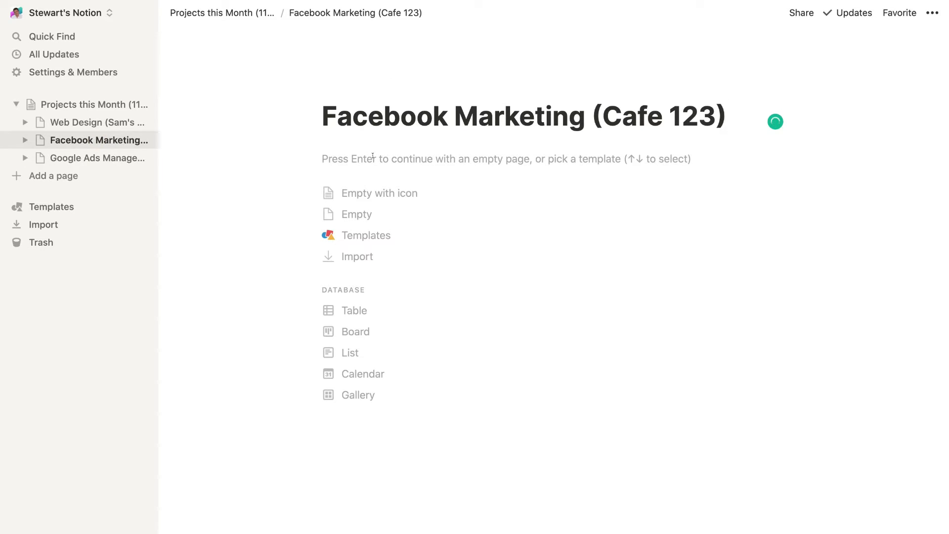
left_click(353, 157)
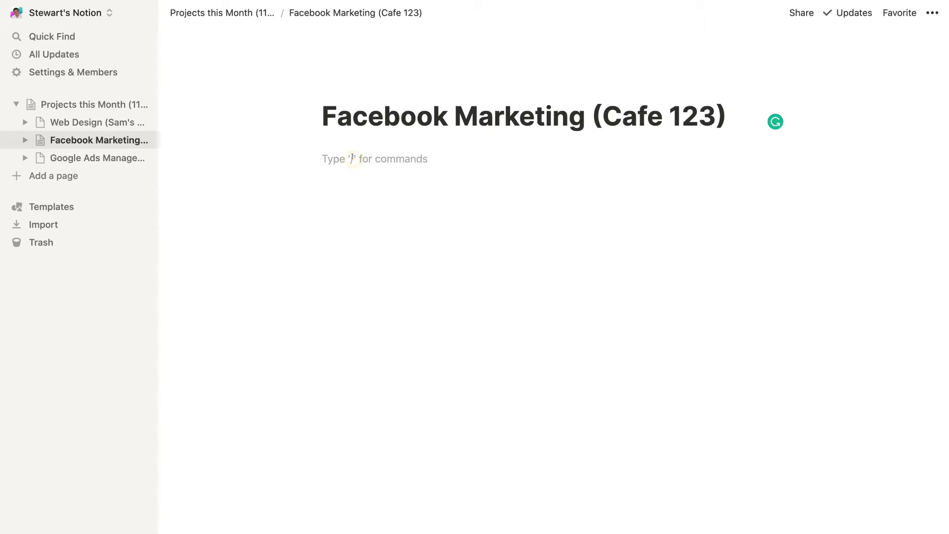
type("/")
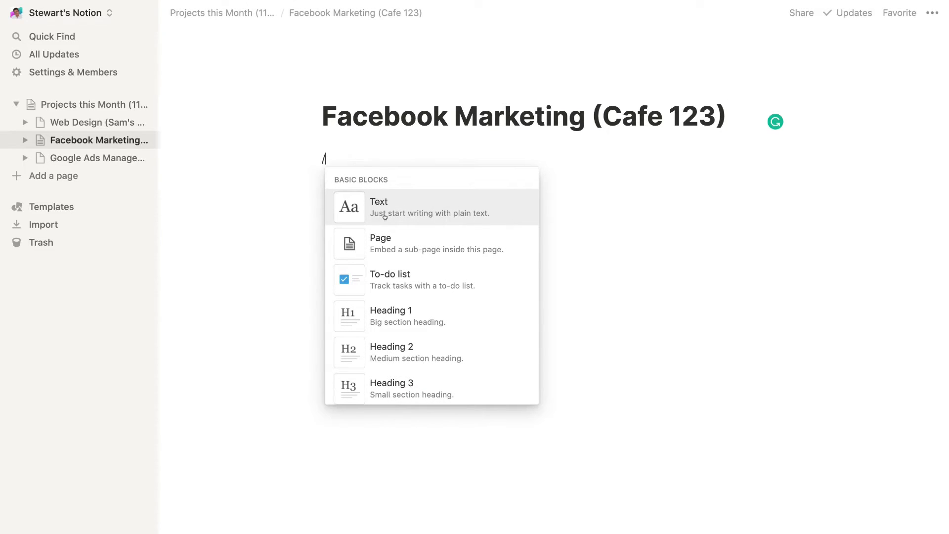
scroll(390, 253, "down", 5)
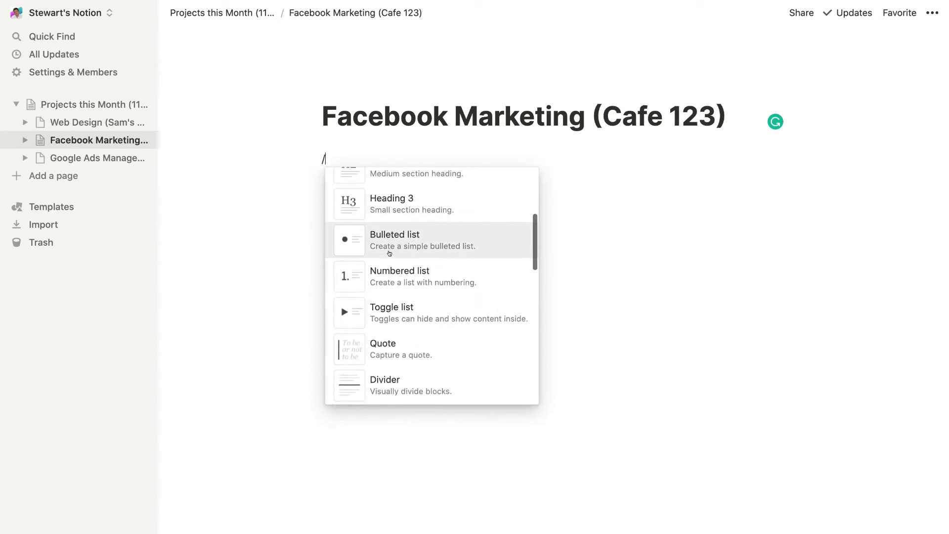
scroll(389, 252, "up", 3)
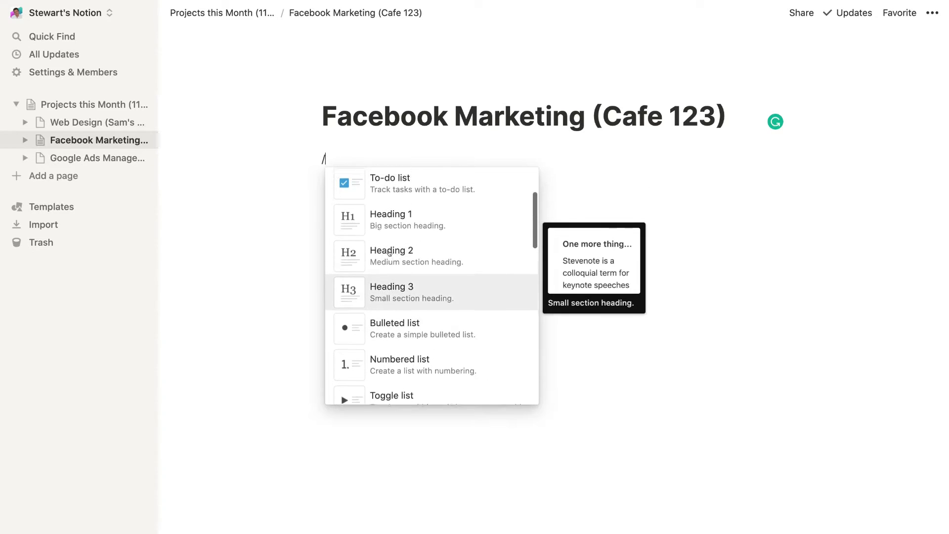
left_click(390, 253)
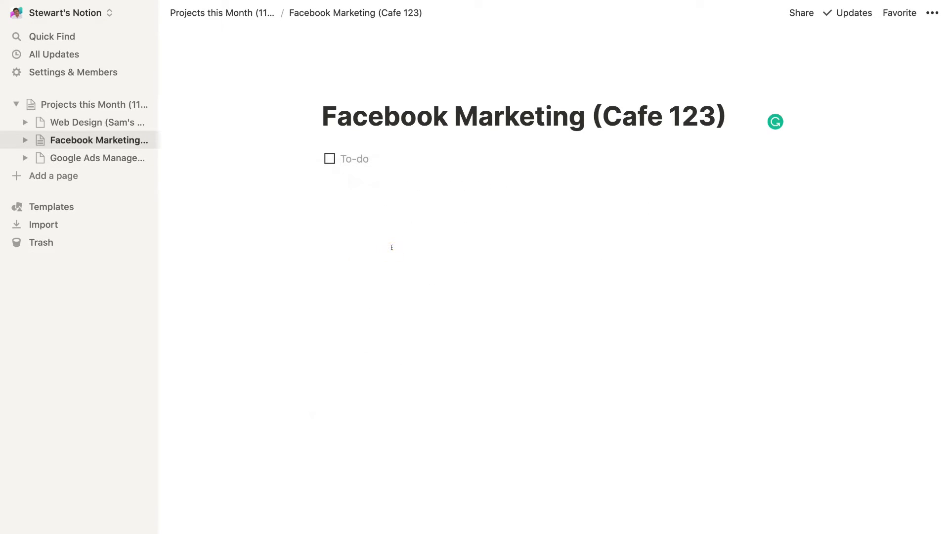
Step: Duplicate the empty to-do to make six, and label them Monday post, Tuesday post, Wednesday post, Thursday post, Friday post and Review Weeks performance
key("Escape")
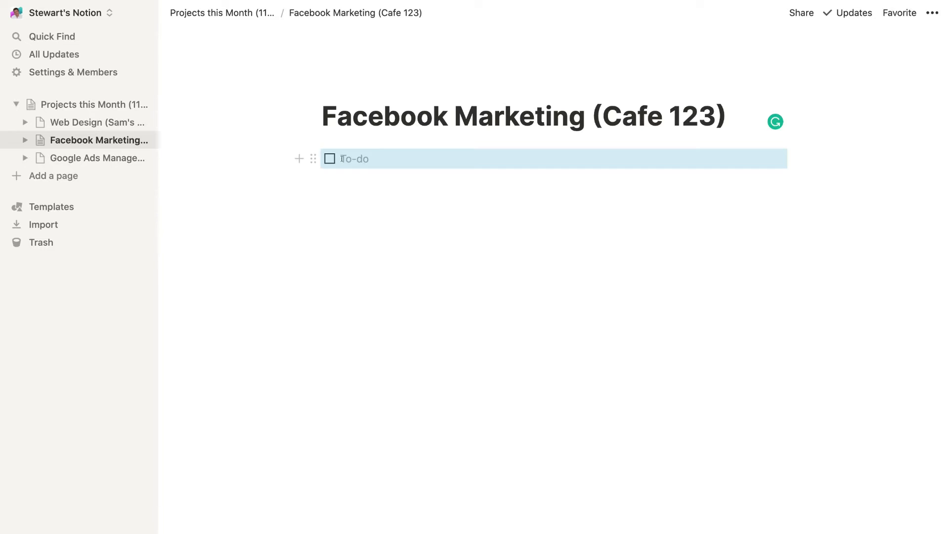
left_click(313, 157)
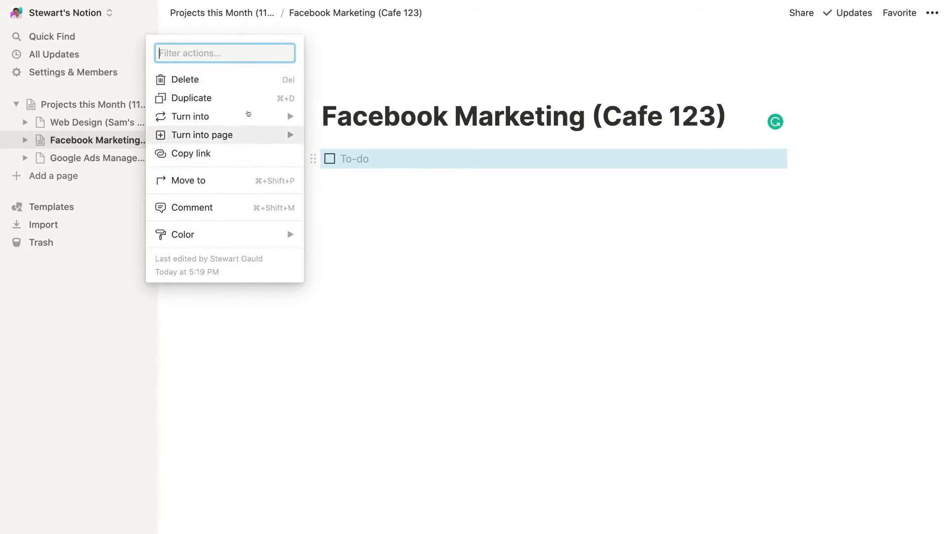
left_click(235, 98)
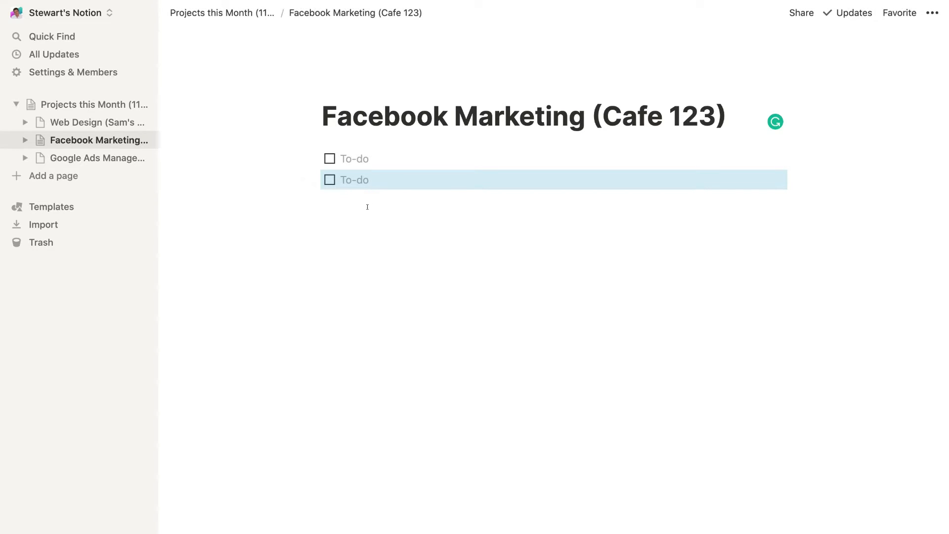
key("super+d")
key("super+d")
key("super+d")
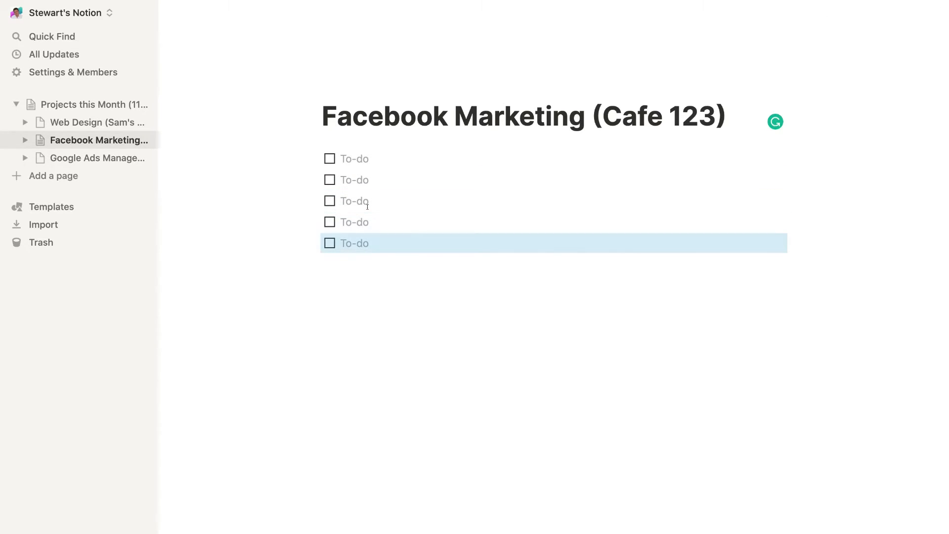
key("super+d")
left_click(351, 159)
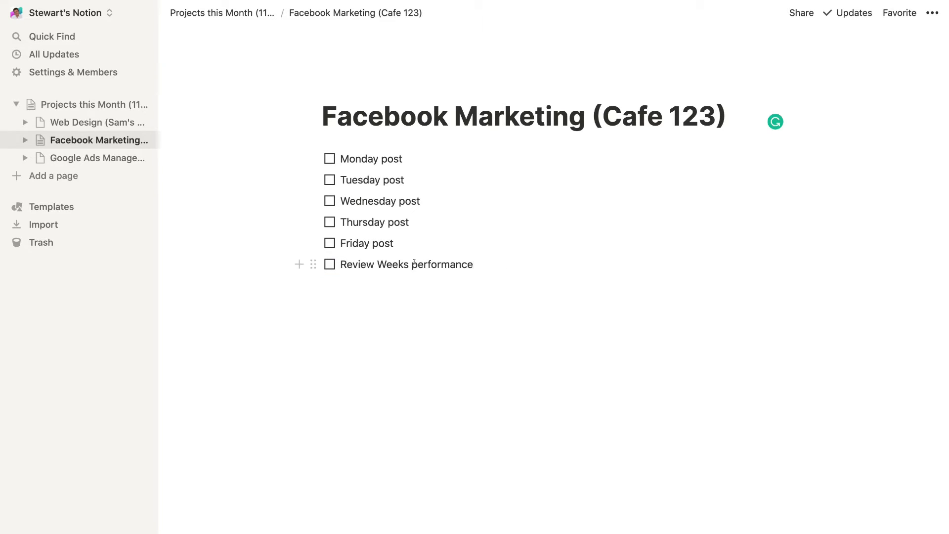
Step: Tick the Monday, Tuesday and Wednesday post to-dos as done and clear all three again
left_click(329, 158)
left_click(328, 179)
left_click(329, 201)
left_click(329, 201)
left_click(328, 179)
left_click(330, 159)
Step: Insert a Heading 2 block above the to-do list reading "Week one", followed by an empty line
key("Return")
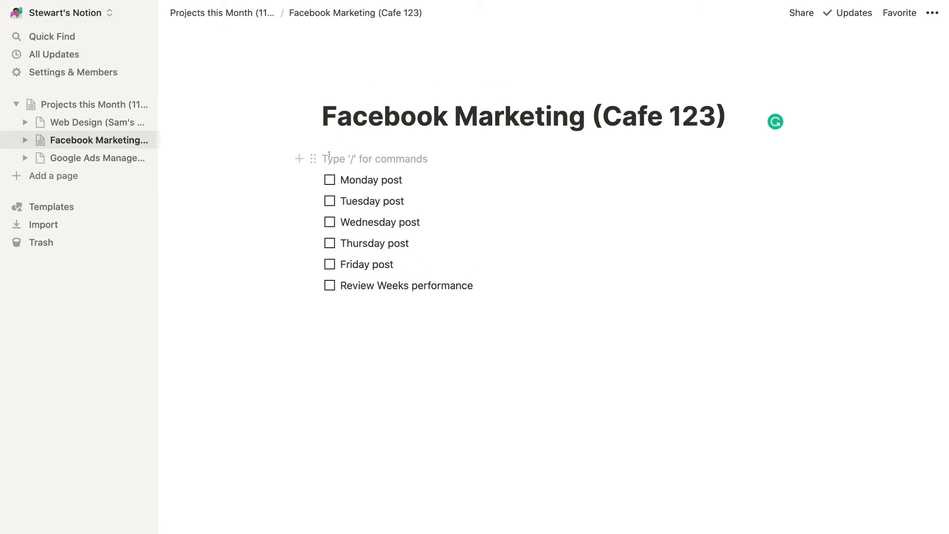
left_click(295, 153)
left_click(297, 154)
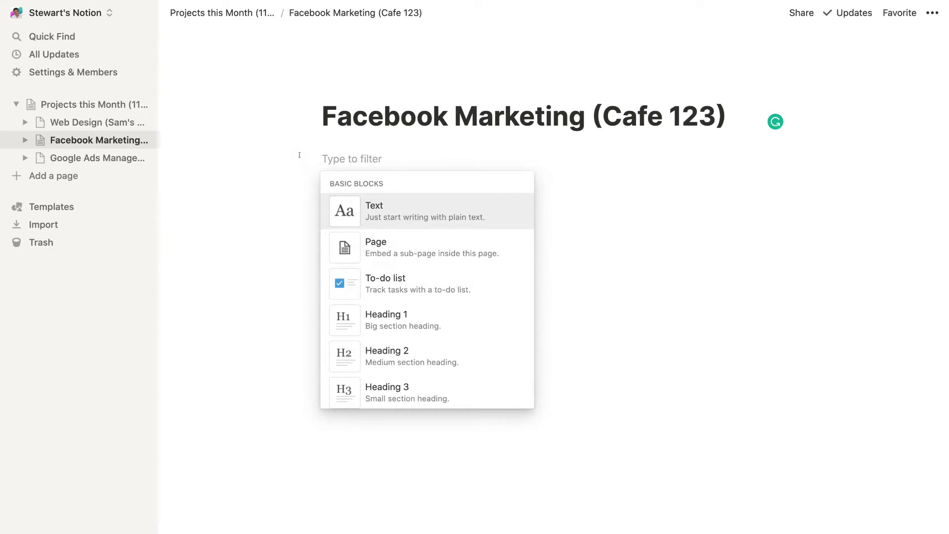
scroll(383, 247, "down", 3)
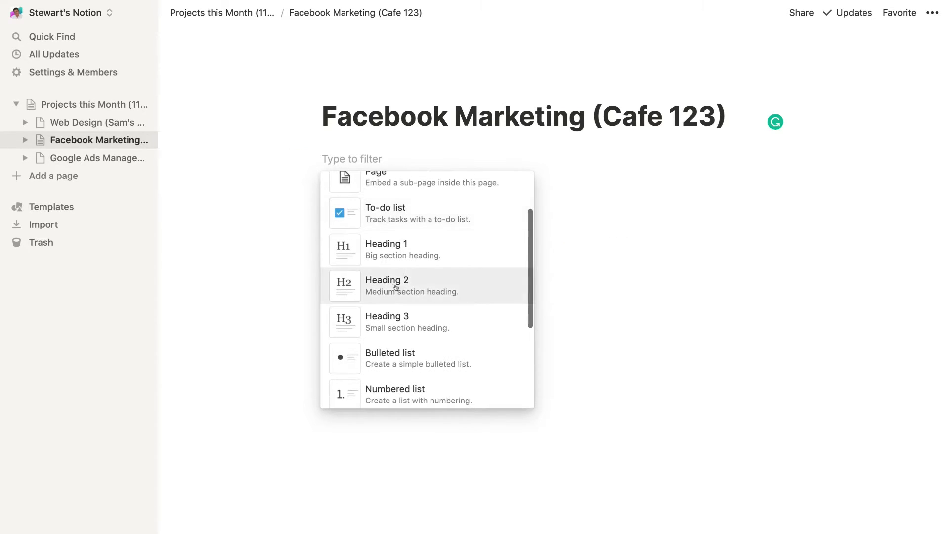
left_click(384, 283)
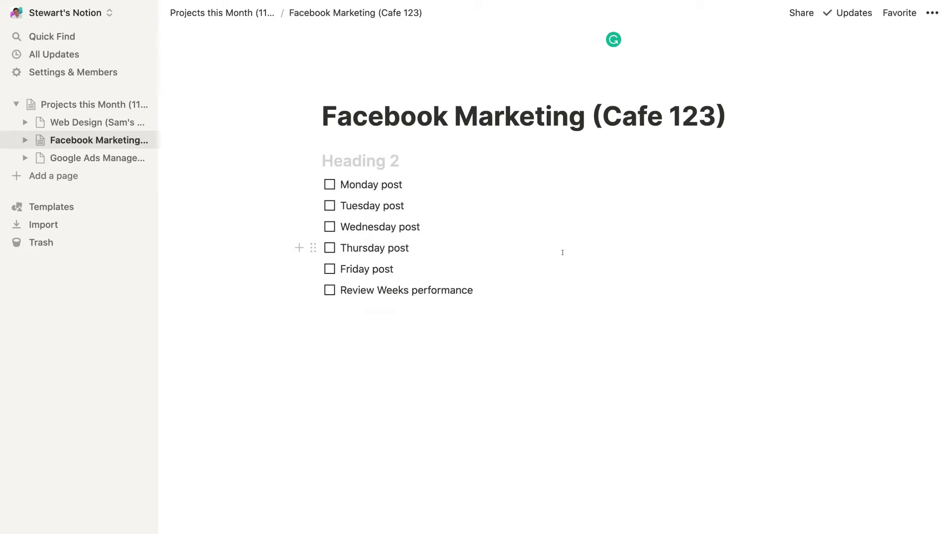
type("Week one")
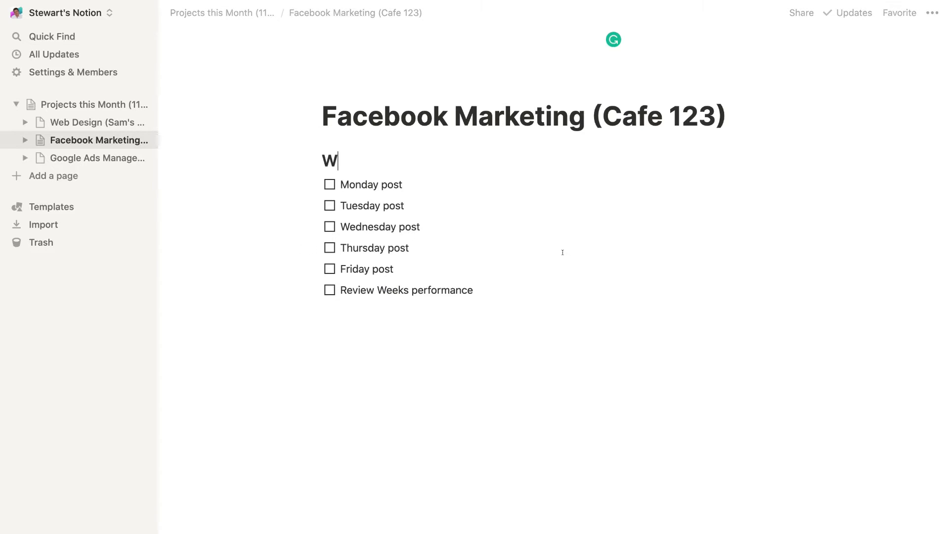
key("Return")
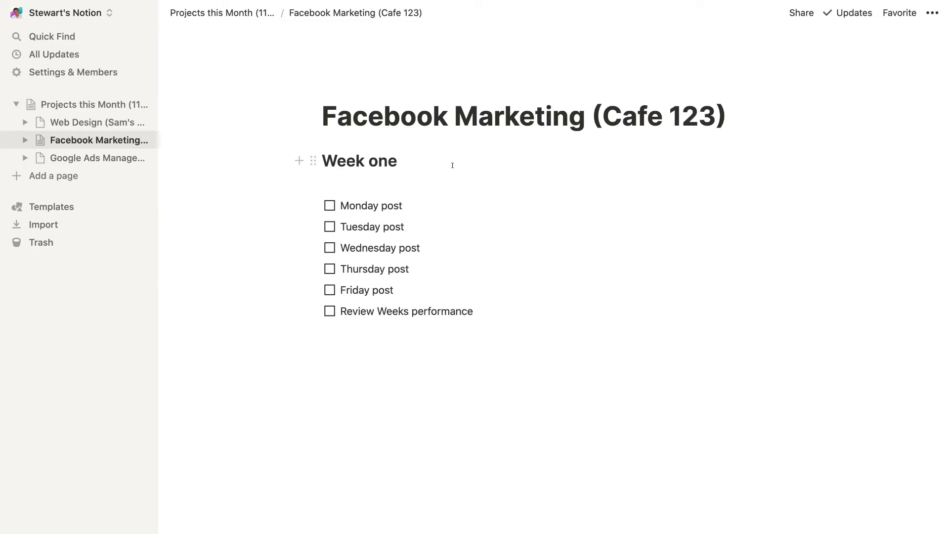
Step: Duplicate the "Week one" heading and change the copy to "Week Two"
left_click(312, 159)
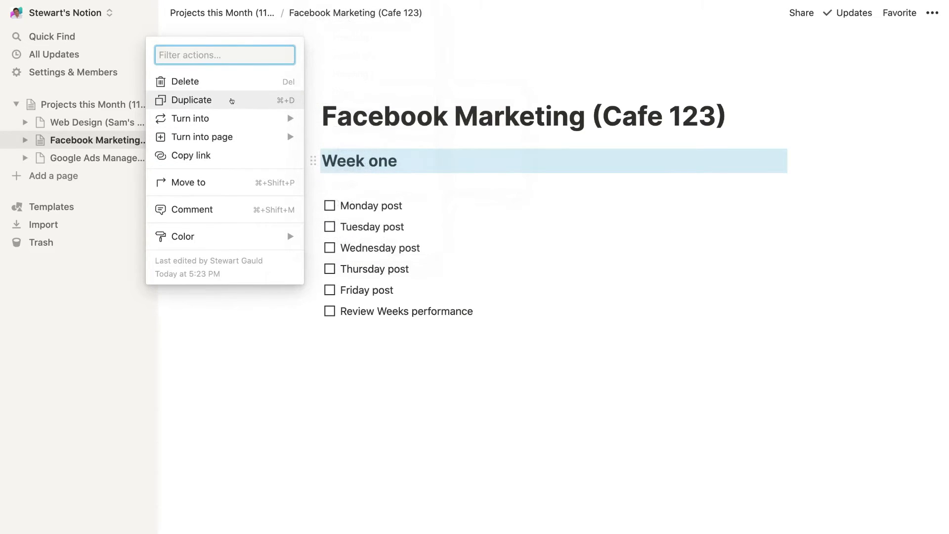
left_click(231, 100)
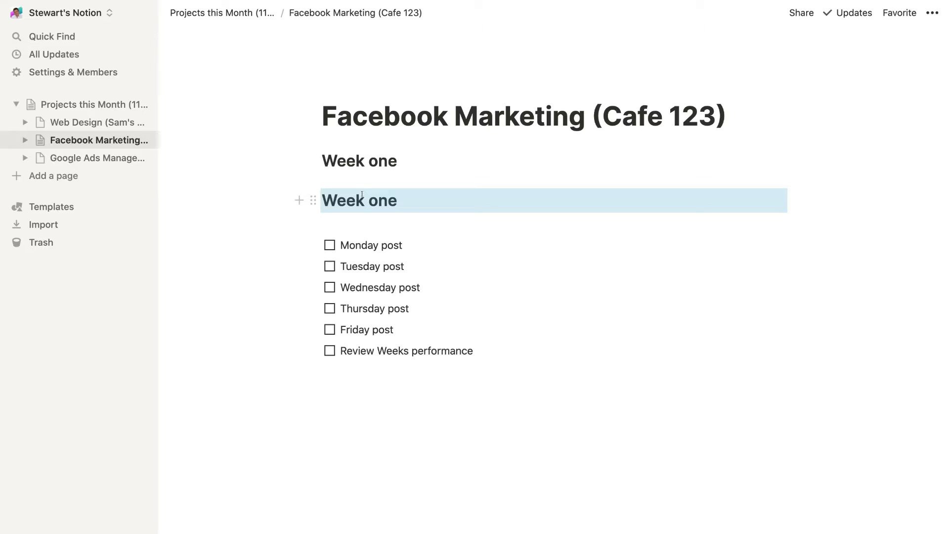
left_click(385, 198)
left_click(395, 199)
key("BackSpace")
key("BackSpace")
key("BackSpace")
type("Two")
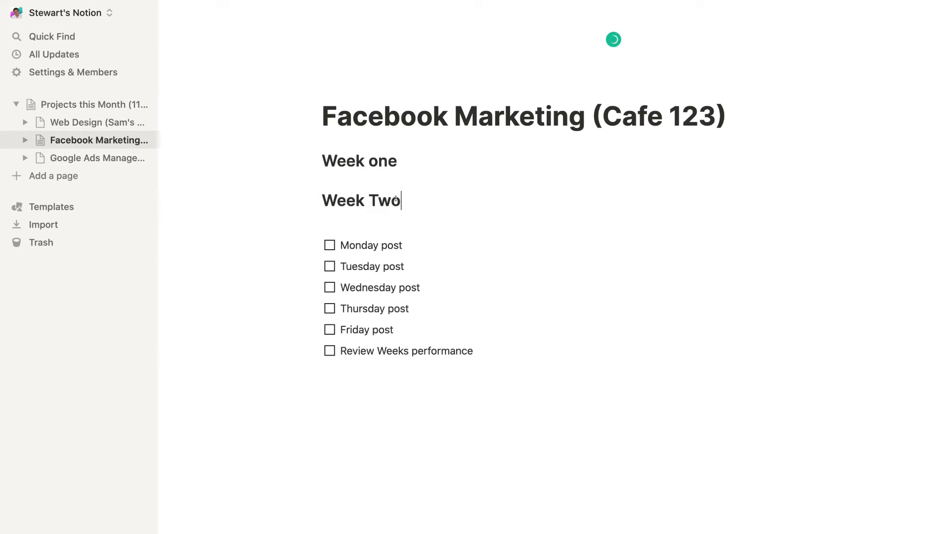
Step: Capitalise the first heading to "Week One" and move the "Week Two" heading into a second column beside it
left_click(374, 161)
key("BackSpace")
type("O")
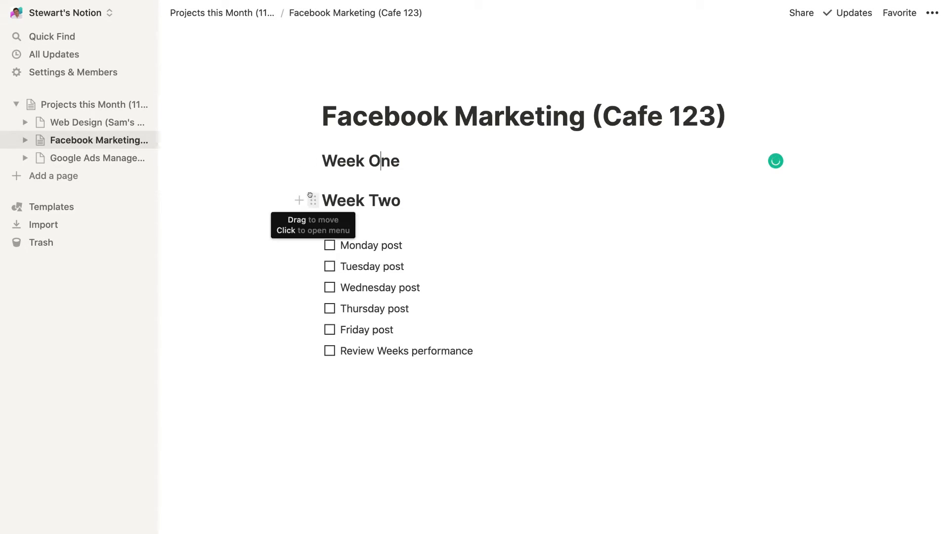
left_click_drag(309, 196, 312, 386)
left_click_drag(309, 345, 831, 146)
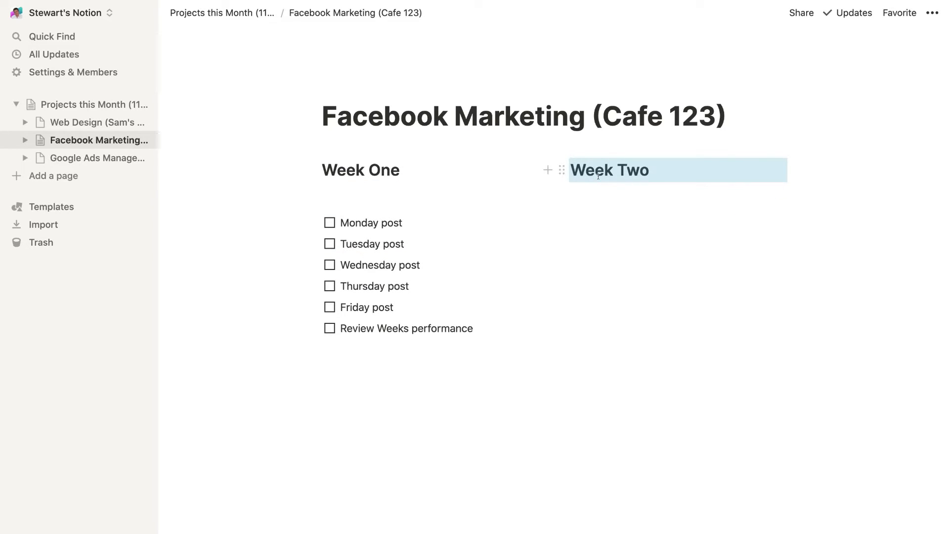
Step: Duplicate the "Week Two" heading into a third column on the same row and rename it "Week Three"
left_click(561, 170)
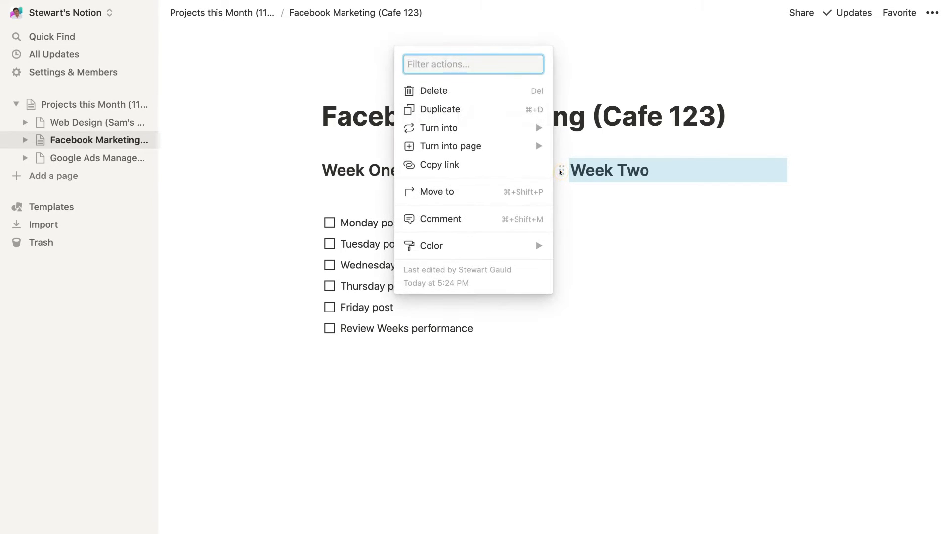
left_click(466, 108)
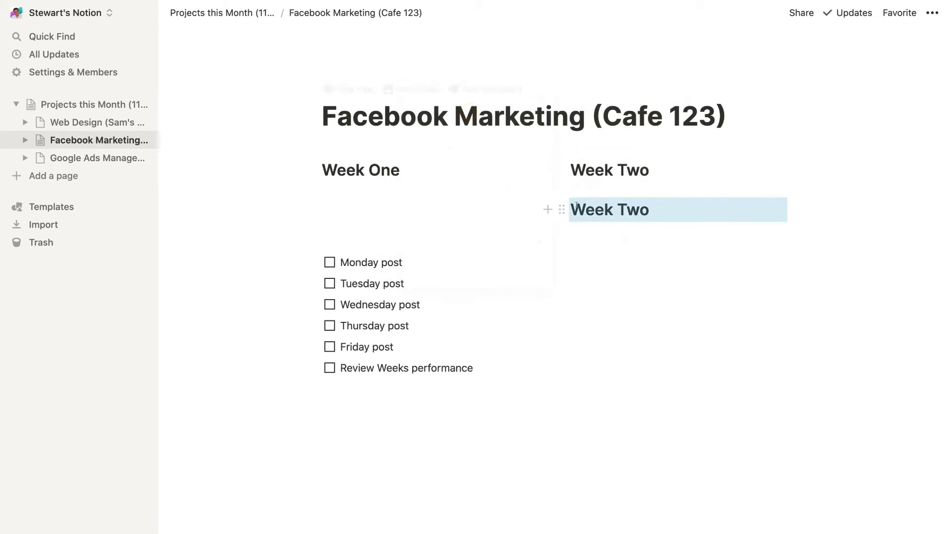
left_click_drag(558, 207, 815, 166)
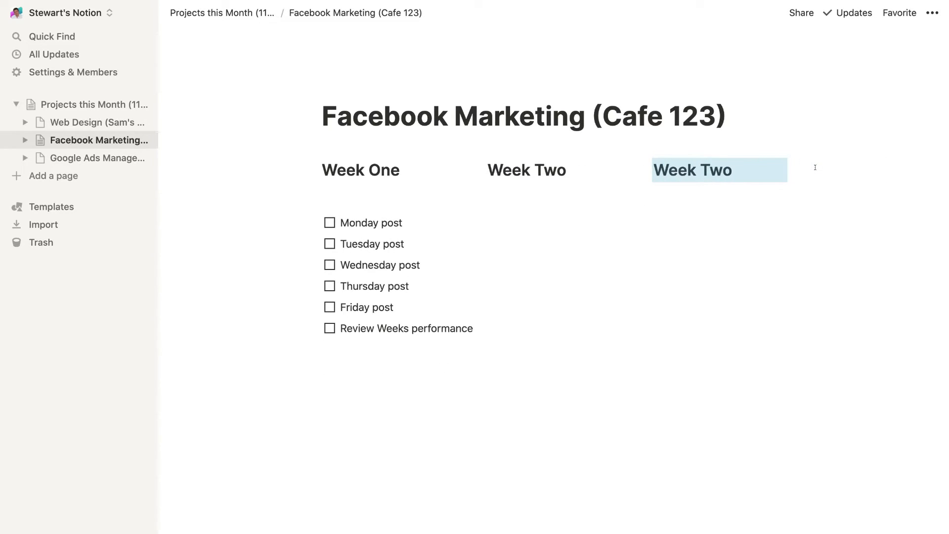
left_click(733, 174)
key("BackSpace")
key("BackSpace")
type("hree")
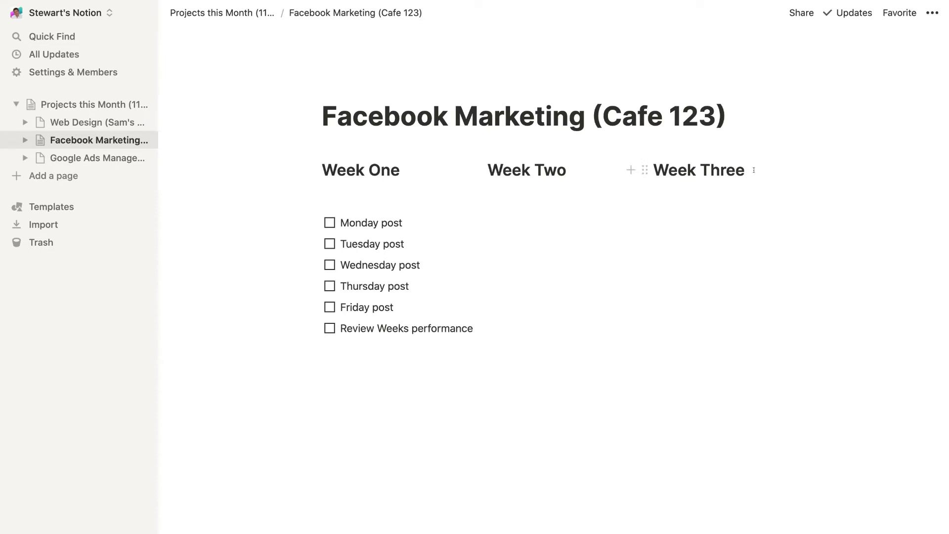
Step: Look through the available block types and insert an inline gallery below the "Week Three" heading
left_click(714, 216)
type("/")
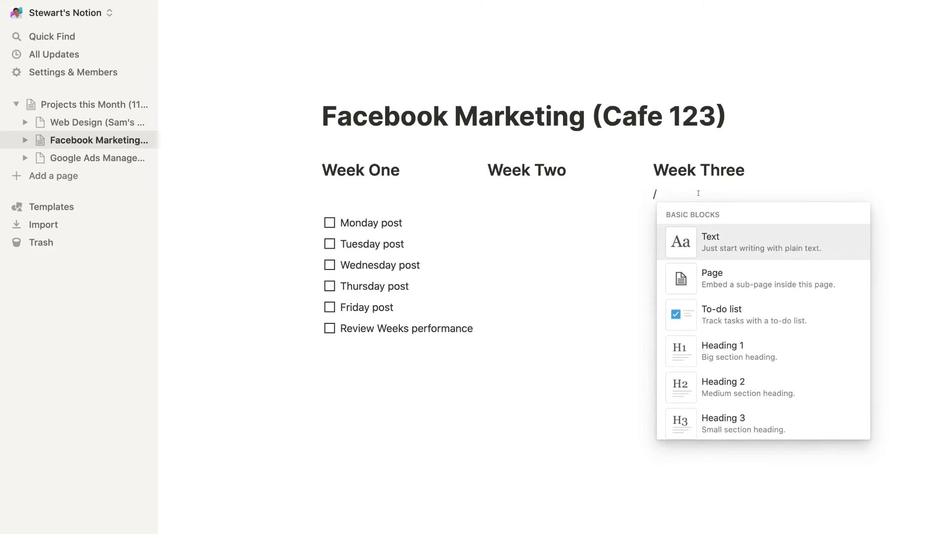
scroll(724, 284, "down", 1)
scroll(724, 284, "down", 10)
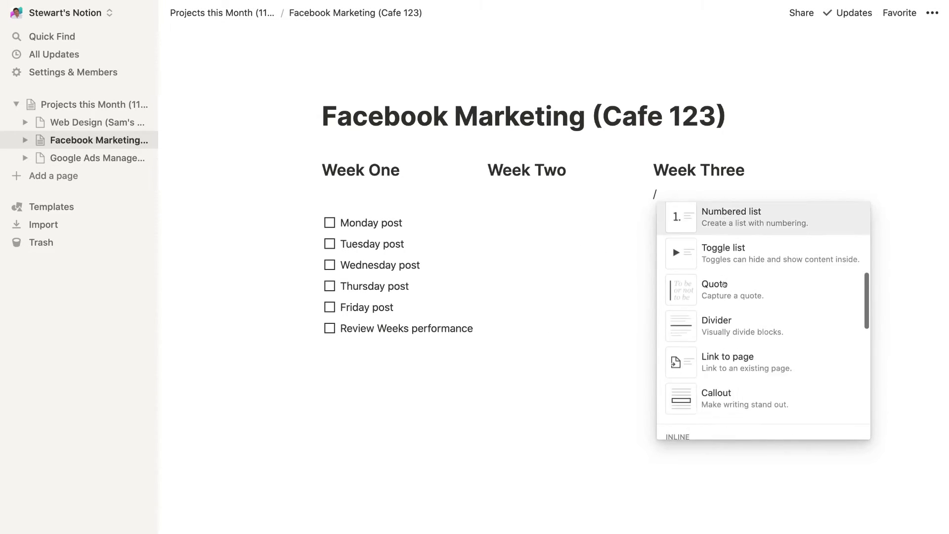
scroll(725, 285, "up", 5)
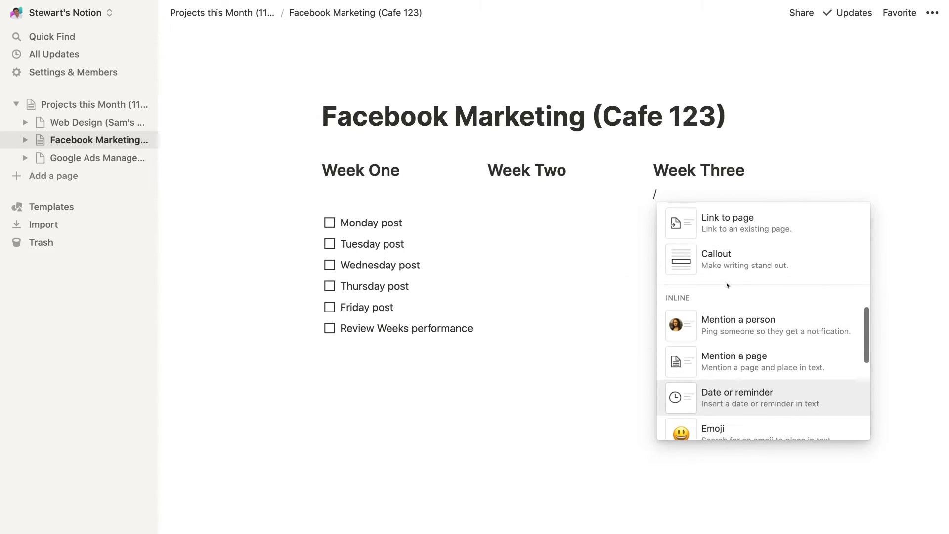
scroll(727, 285, "down", 5)
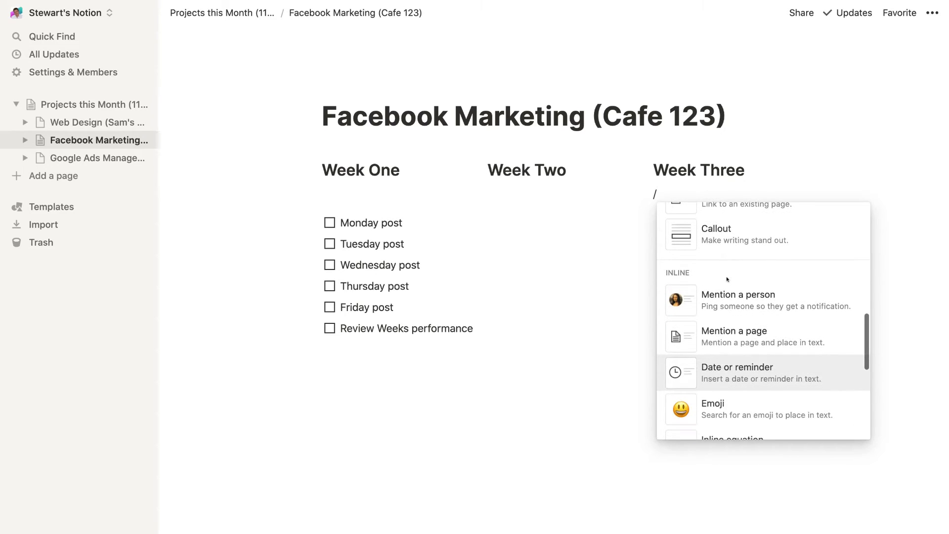
scroll(726, 278, "down", 1)
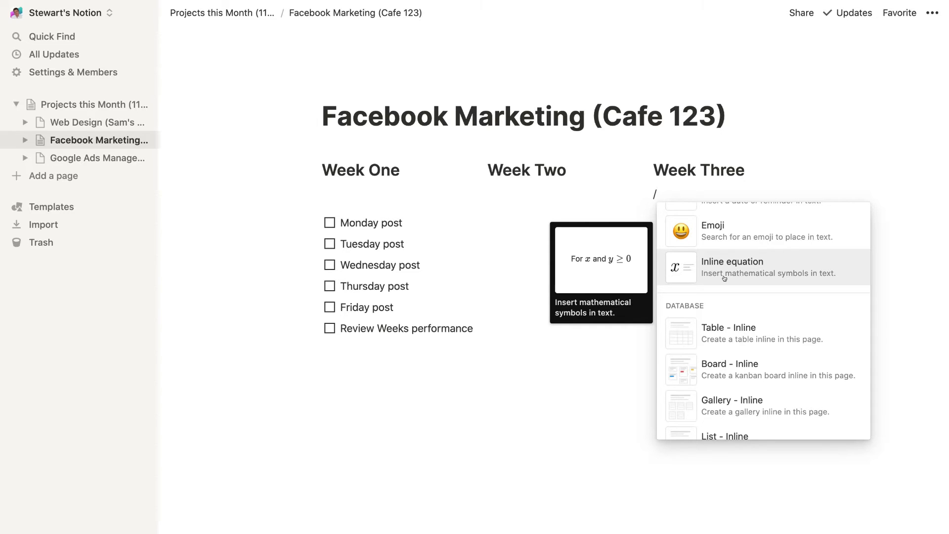
scroll(724, 278, "down", 3)
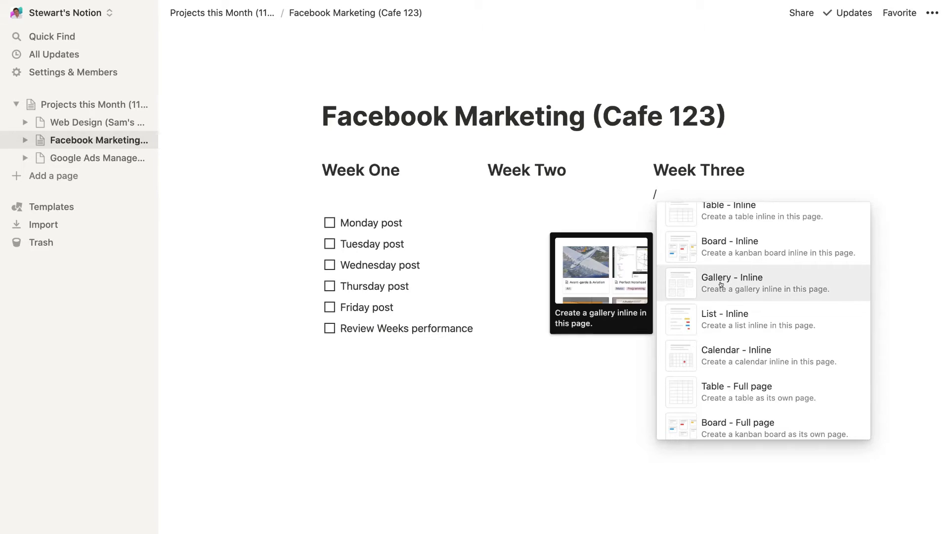
left_click(723, 280)
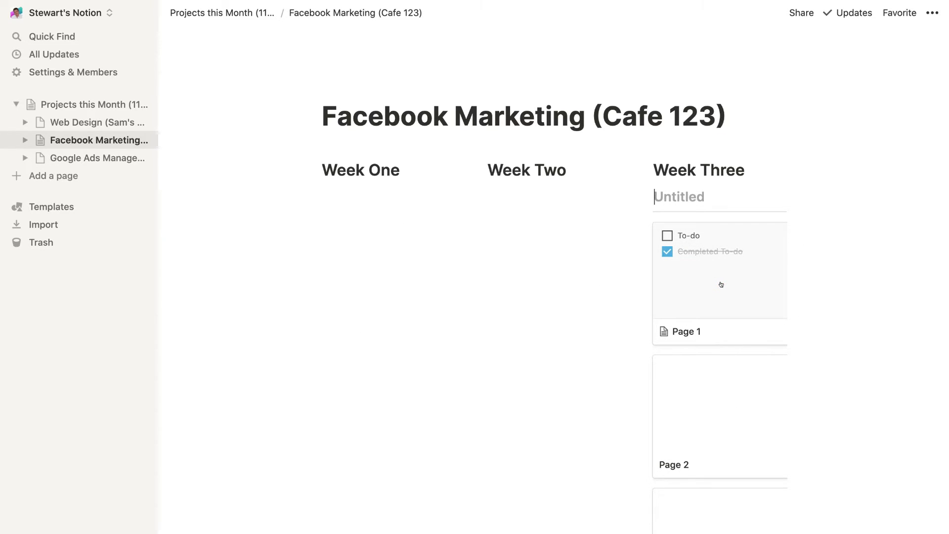
scroll(721, 285, "down", 3)
scroll(722, 285, "up", 3)
Step: Return to the "Projects this Month (11/20)" page and browse the Marketing and Sales categories of the template collection
left_click(105, 102)
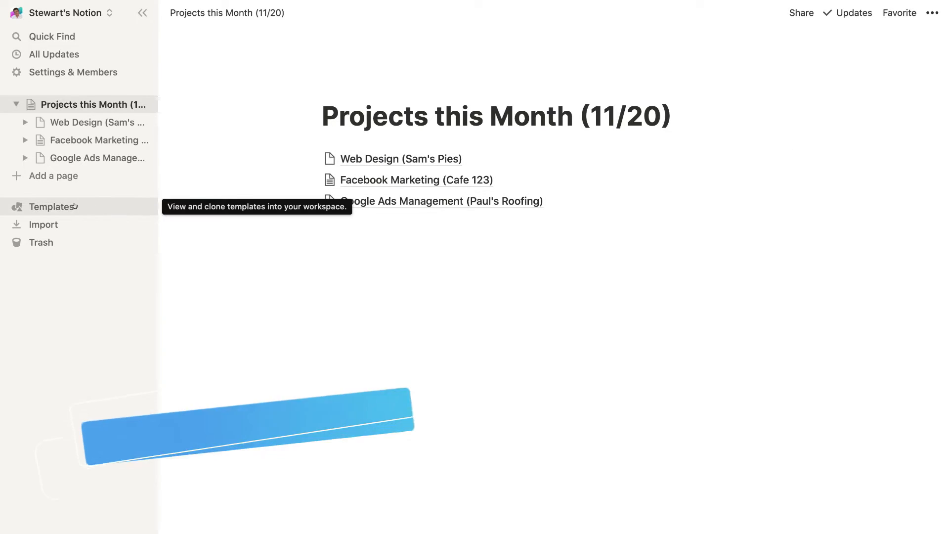
left_click(51, 207)
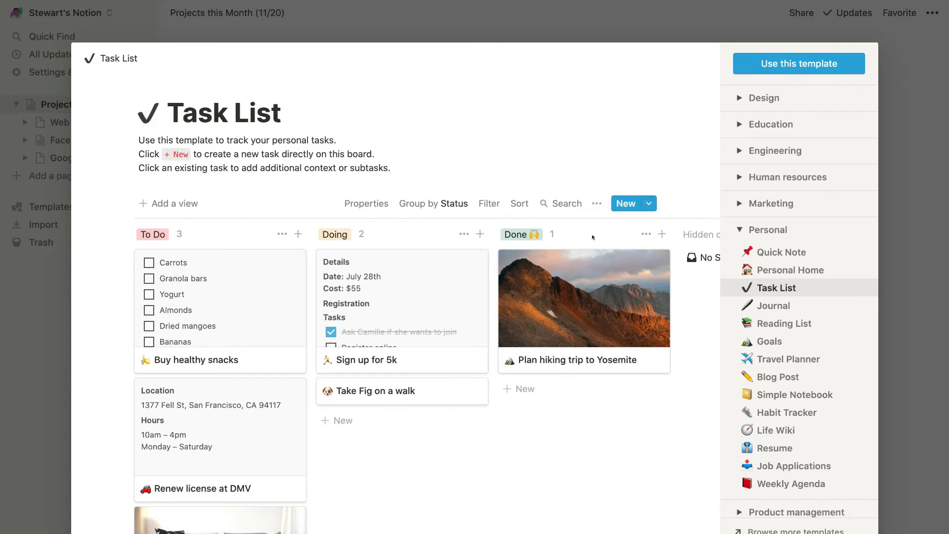
left_click(780, 200)
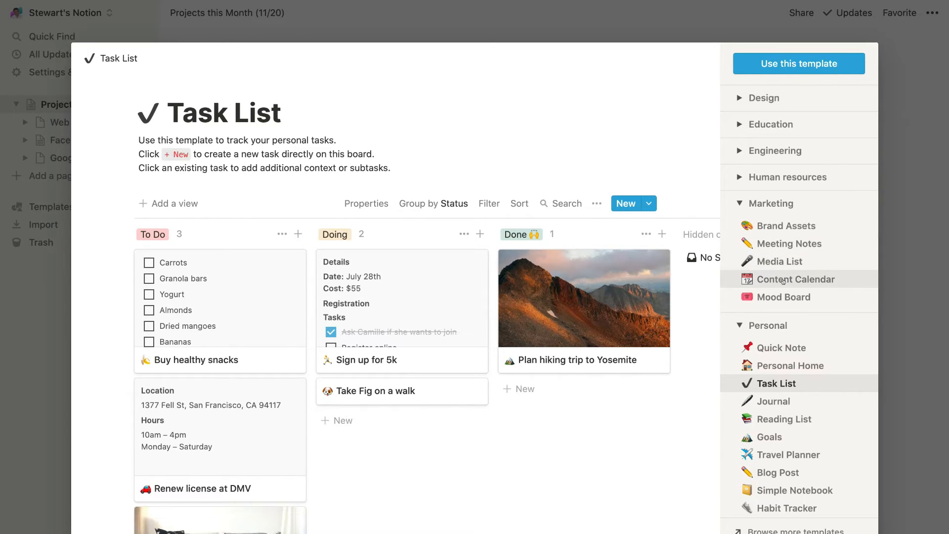
scroll(793, 280, "down", 2)
scroll(793, 280, "down", 5)
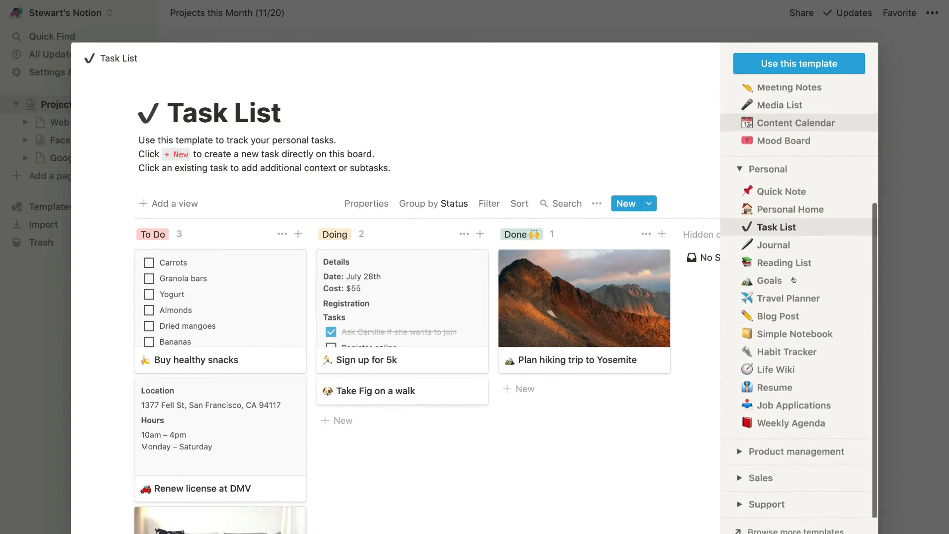
left_click(787, 472)
scroll(798, 437, "down", 4)
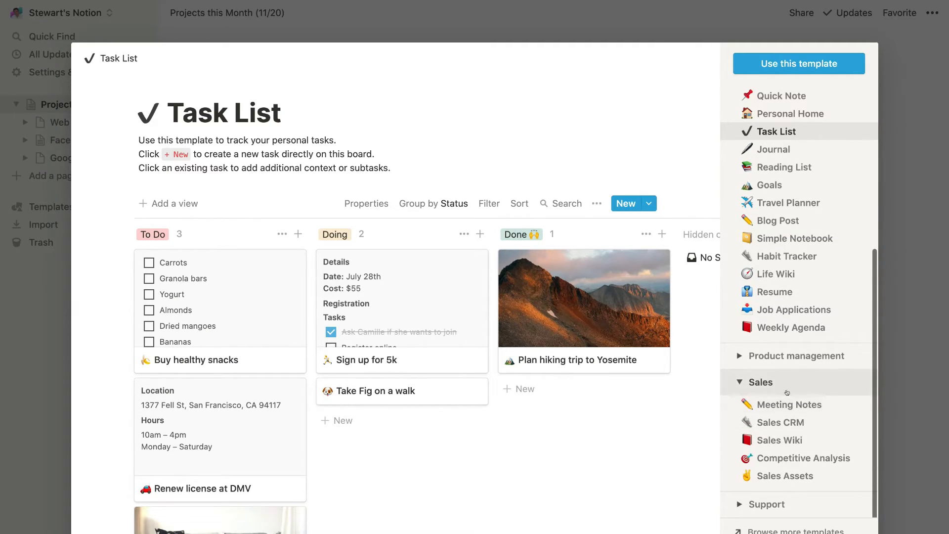
Step: Preview the Sales CRM template and add it to the workspace
left_click(770, 421)
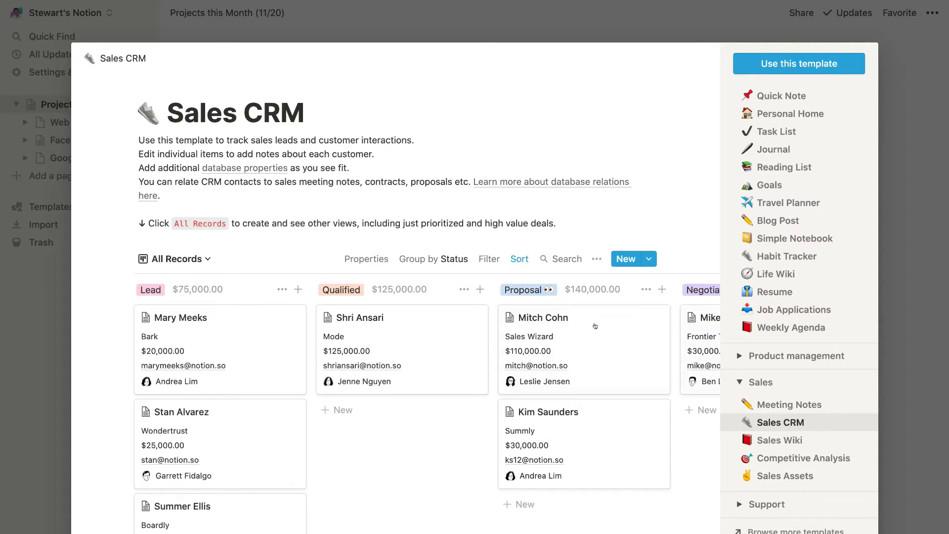
scroll(593, 327, "down", 2)
scroll(280, 190, "up", 2)
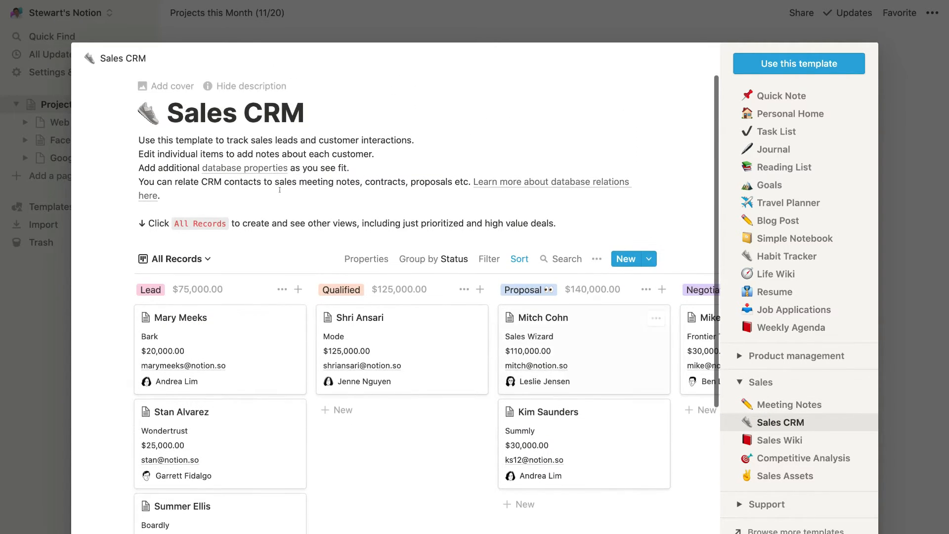
scroll(346, 192, "down", 1)
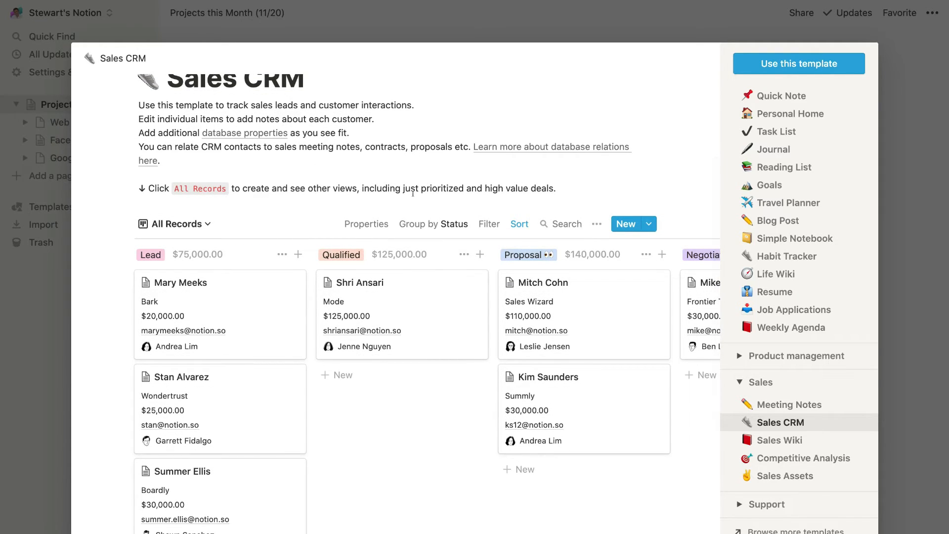
scroll(421, 251, "down", 3)
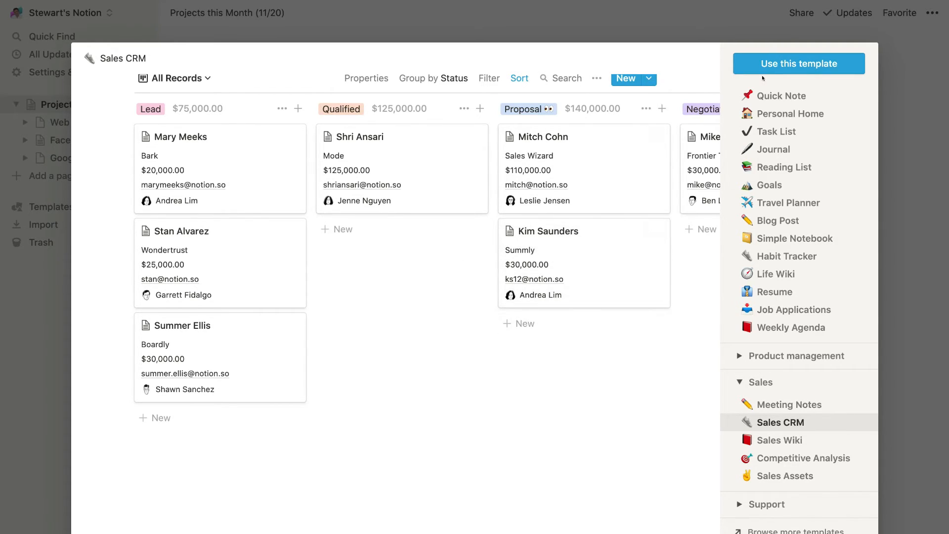
left_click(790, 64)
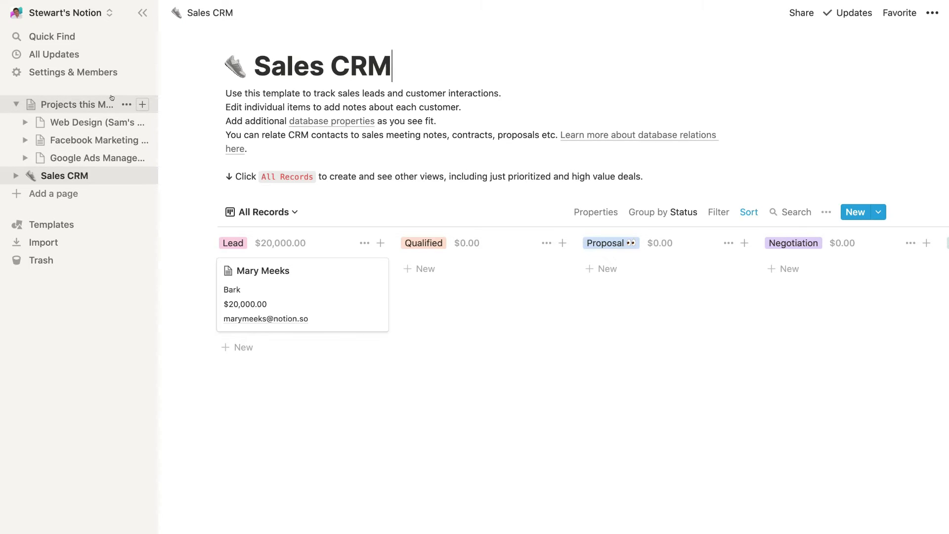
Step: Expand the views of the Sales CRM page and look at its All Records and Table View
left_click(14, 176)
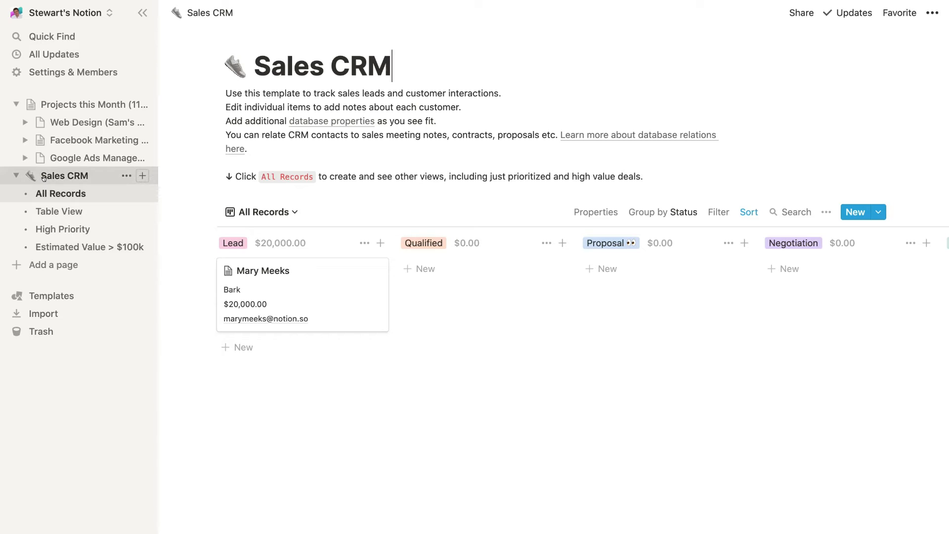
left_click(70, 194)
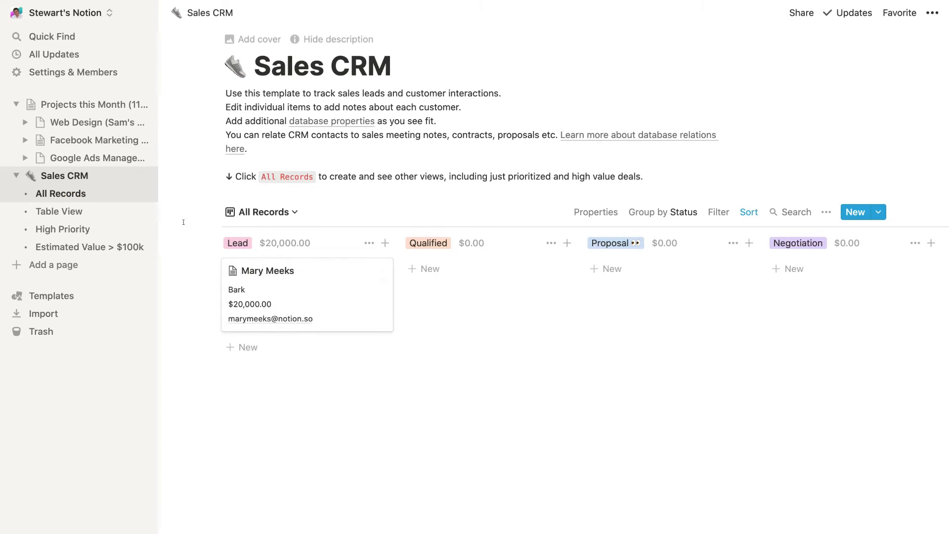
left_click(73, 211)
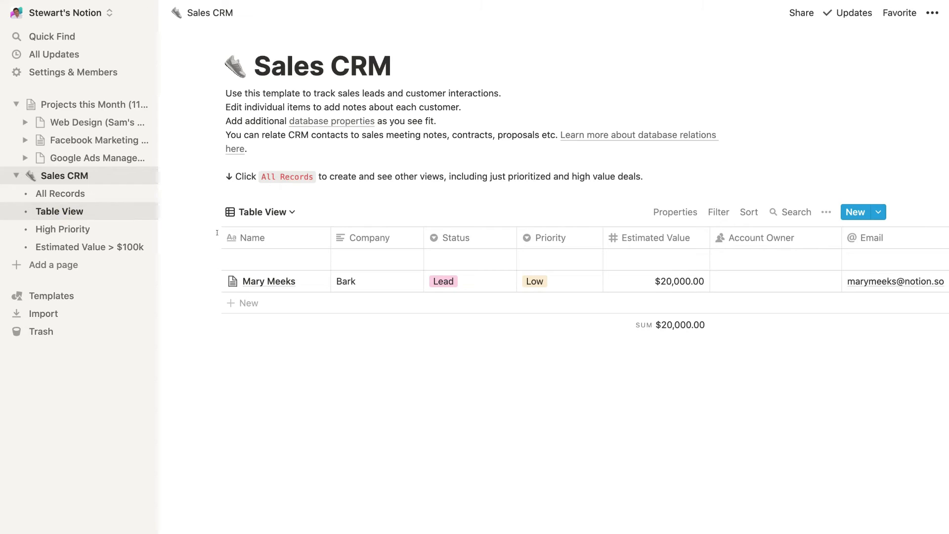
Step: Look at the High Priority and Estimated Value > $100k views of the Sales CRM page
left_click(88, 230)
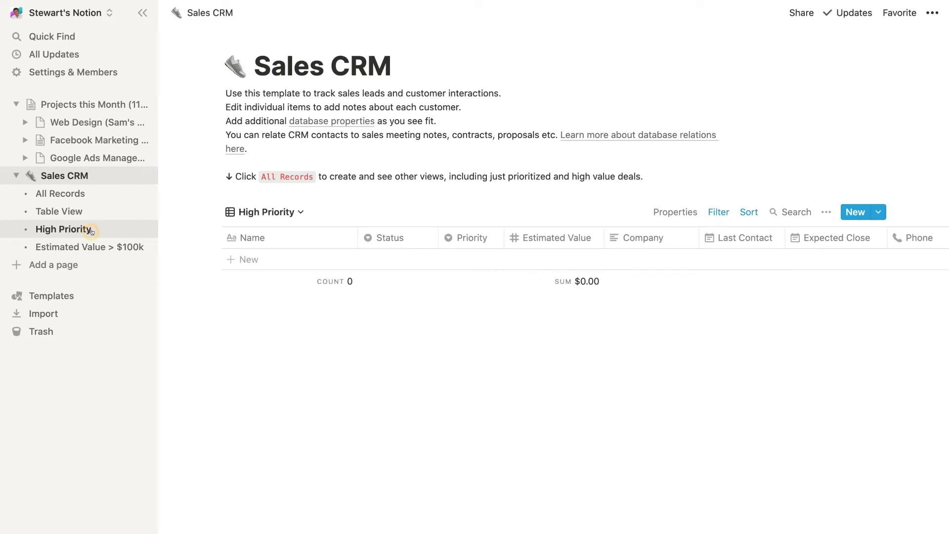
left_click(78, 247)
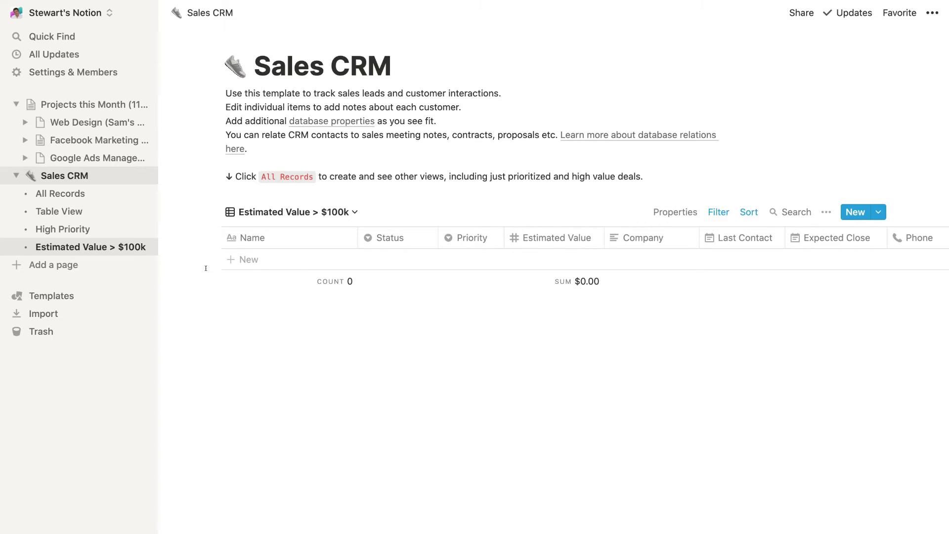
Step: Return to the "Projects this Month (11/20)" page and look through its style and page options
left_click(87, 107)
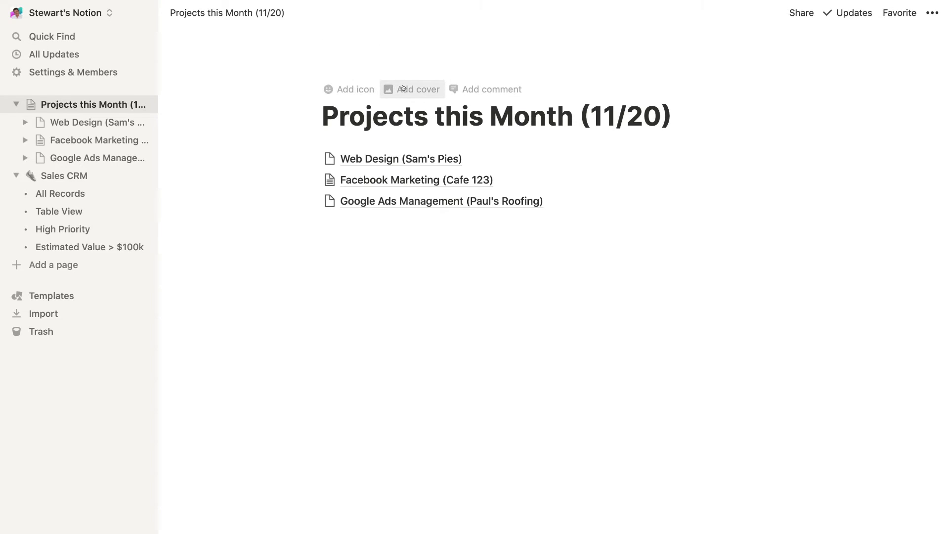
left_click(932, 14)
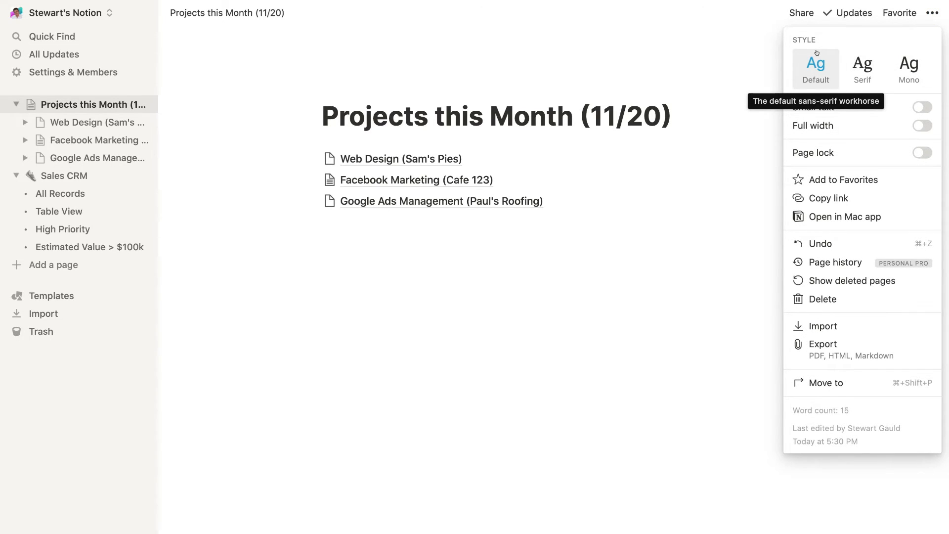
left_click(741, 53)
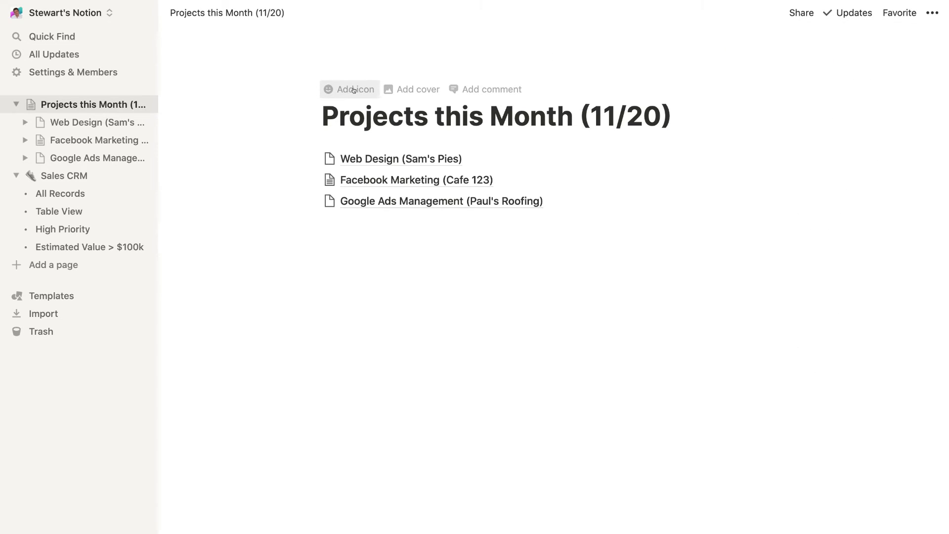
Step: Add an icon to the "Projects this Month (11/20)" page and look through the emoji, image upload and link sources
left_click(361, 92)
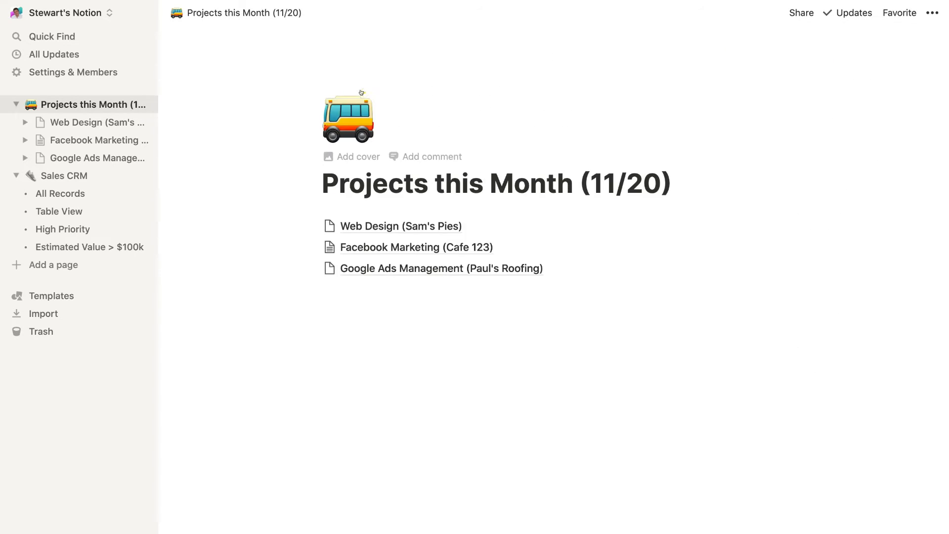
left_click(355, 115)
scroll(289, 279, "down", 5)
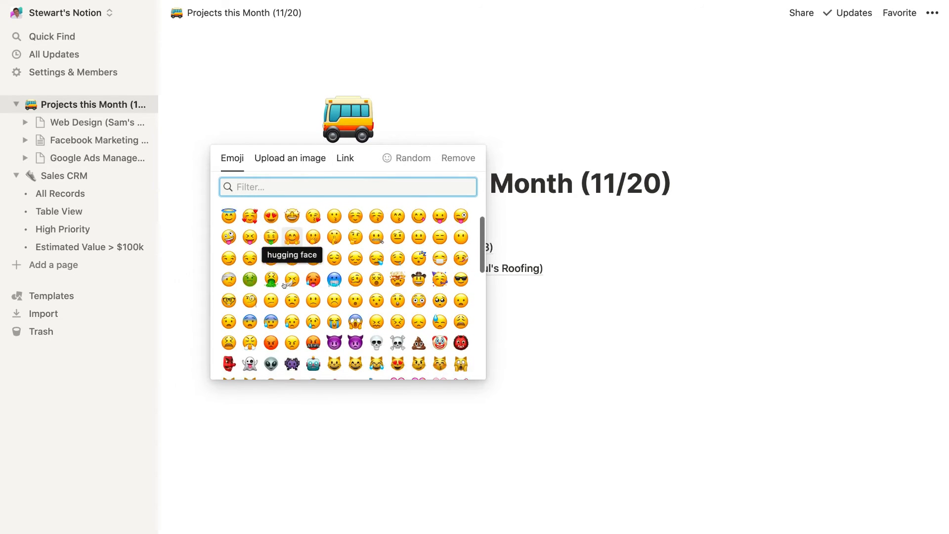
scroll(284, 286, "up", 5)
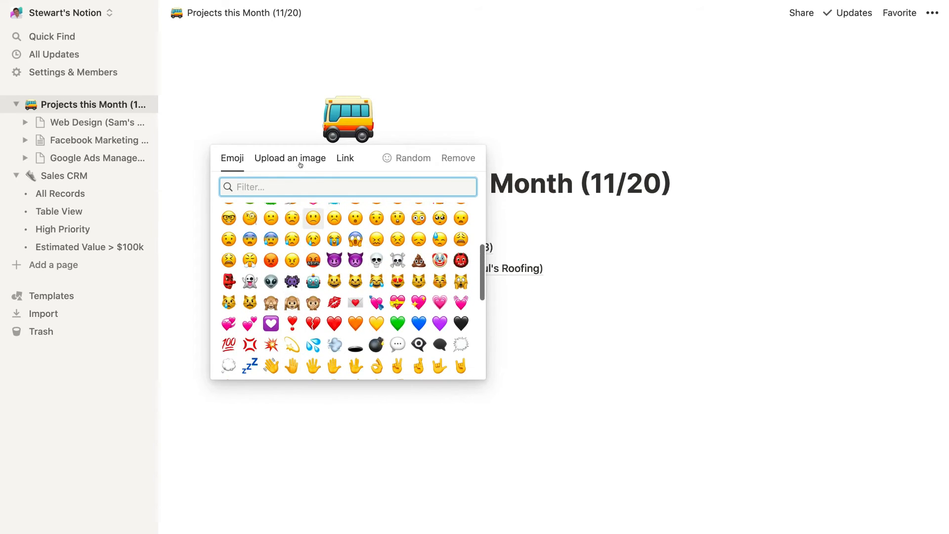
left_click(303, 166)
left_click(345, 158)
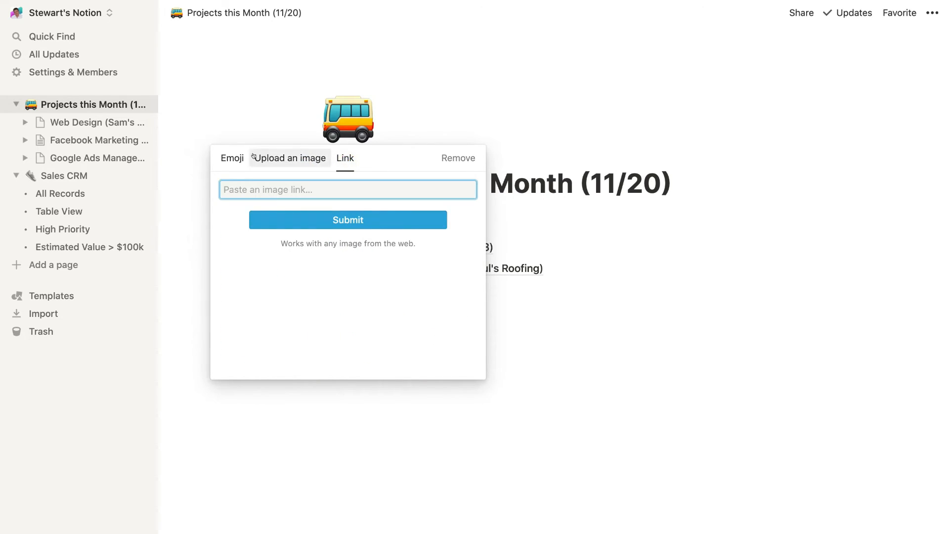
left_click(233, 158)
scroll(330, 258, "down", 1)
scroll(328, 259, "up", 1)
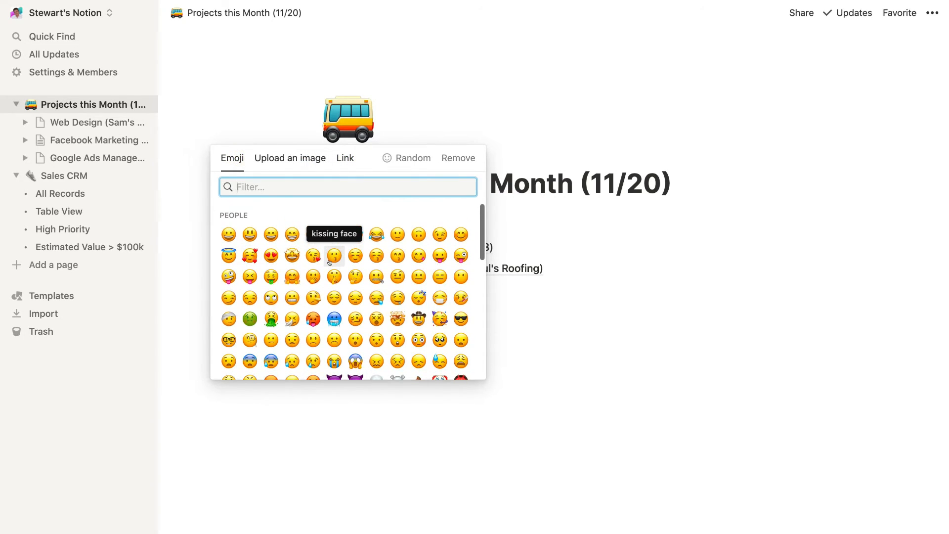
Step: Swap the page icon for random emojis until it is the yellow notebook
left_click(401, 160)
left_click(401, 159)
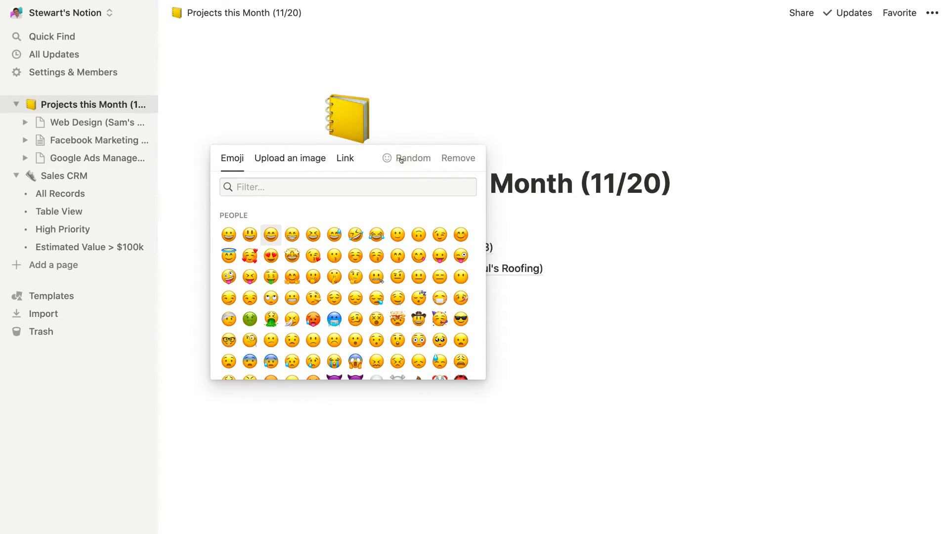
left_click(416, 121)
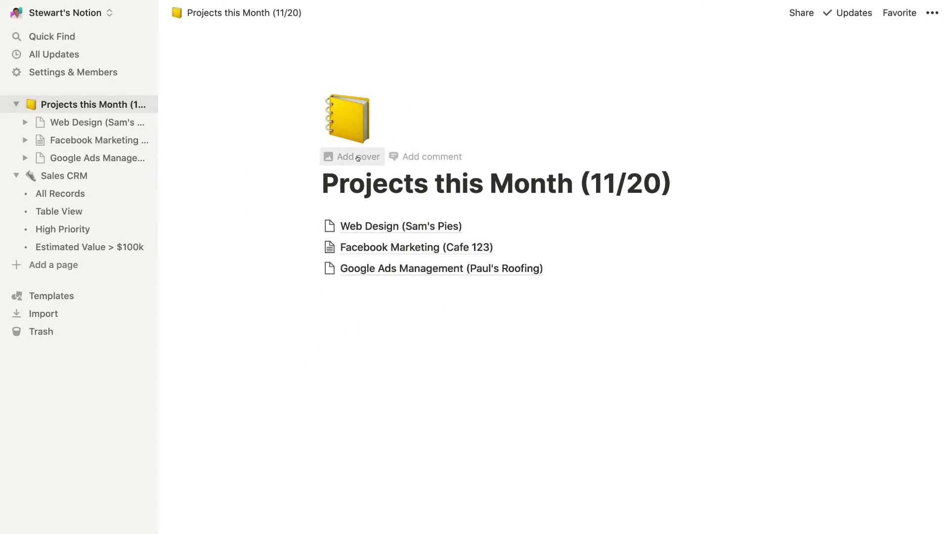
Step: Add a cover to the "Projects this Month (11/20)" page and look through the gallery, upload and link sources for replacing it
left_click(358, 158)
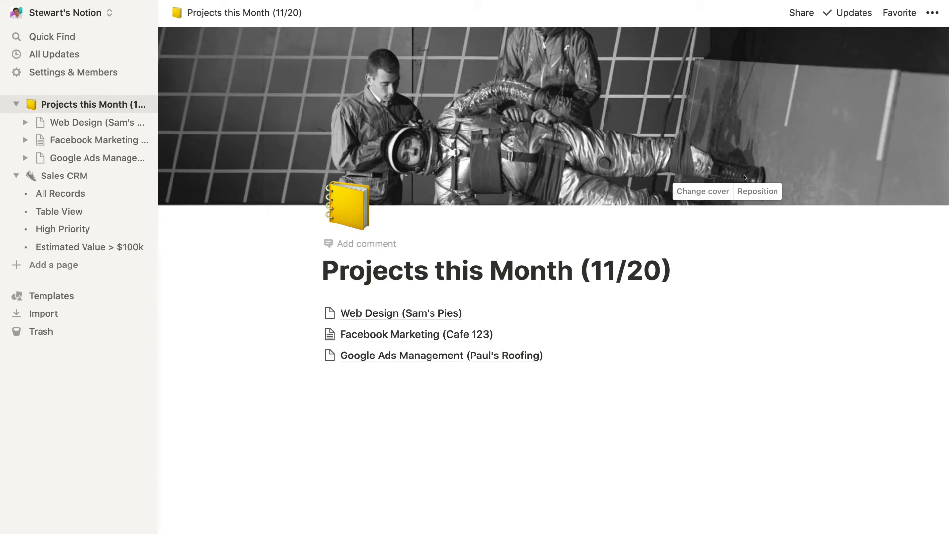
left_click(707, 193)
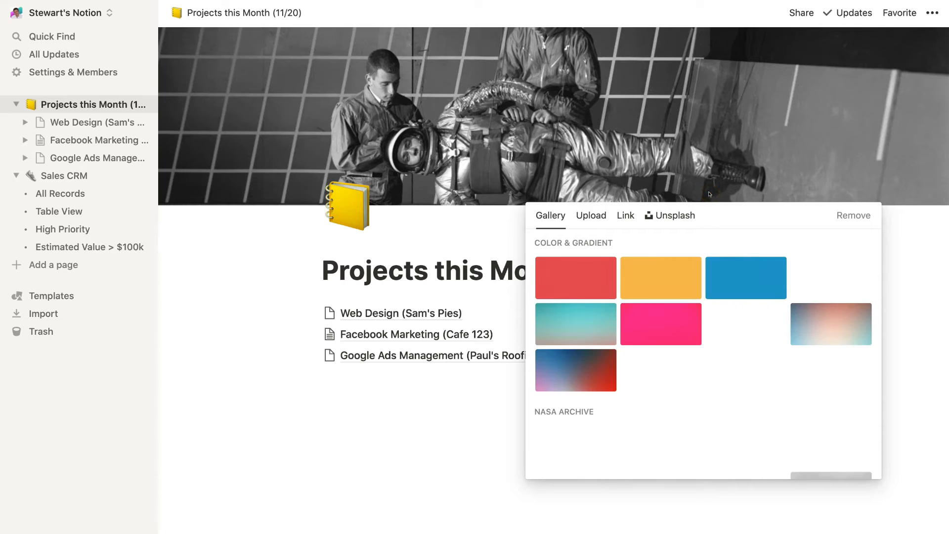
scroll(642, 336, "down", 3)
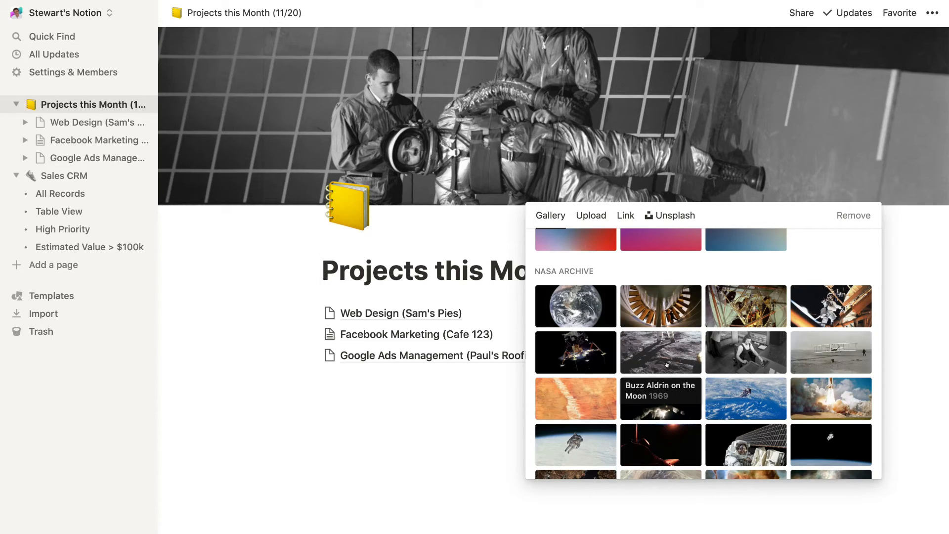
left_click(593, 217)
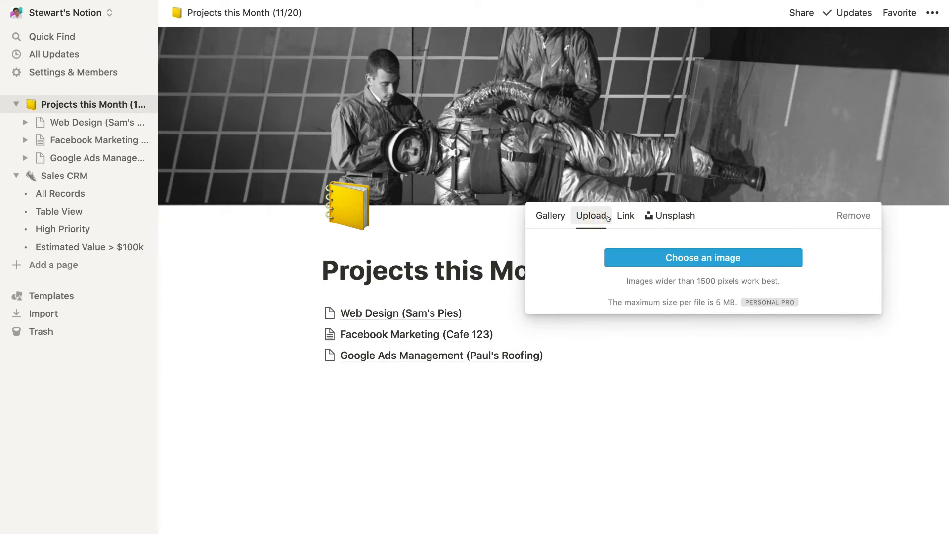
left_click(624, 216)
left_click(553, 216)
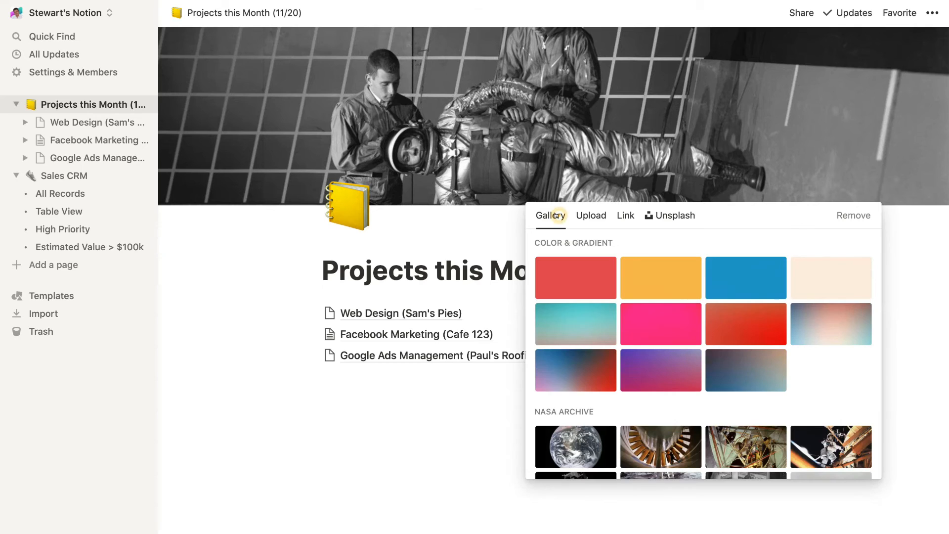
Step: Change the page cover to the ancient Greek temple painting from The Met Museum gallery collection
scroll(601, 307, "down", 10)
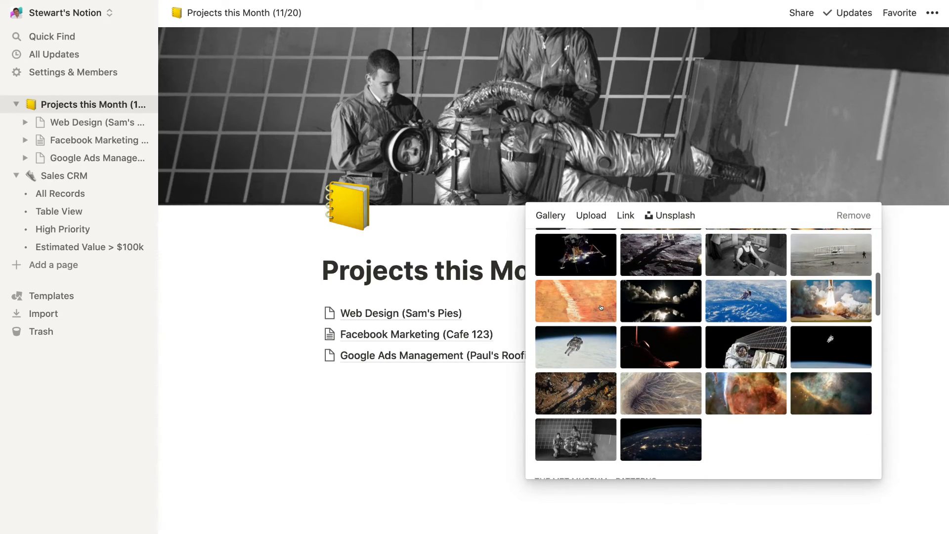
scroll(601, 307, "down", 5)
scroll(601, 307, "down", 5)
left_click(731, 316)
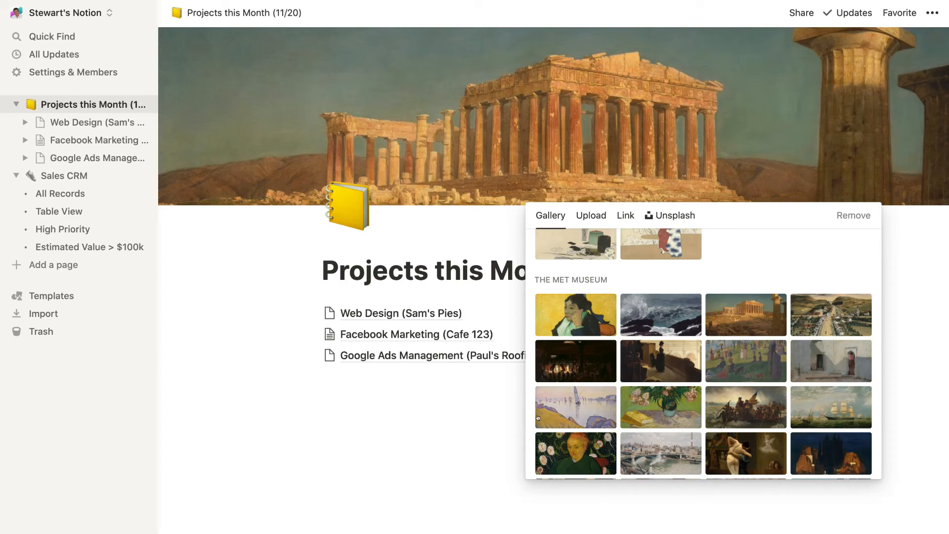
left_click(473, 443)
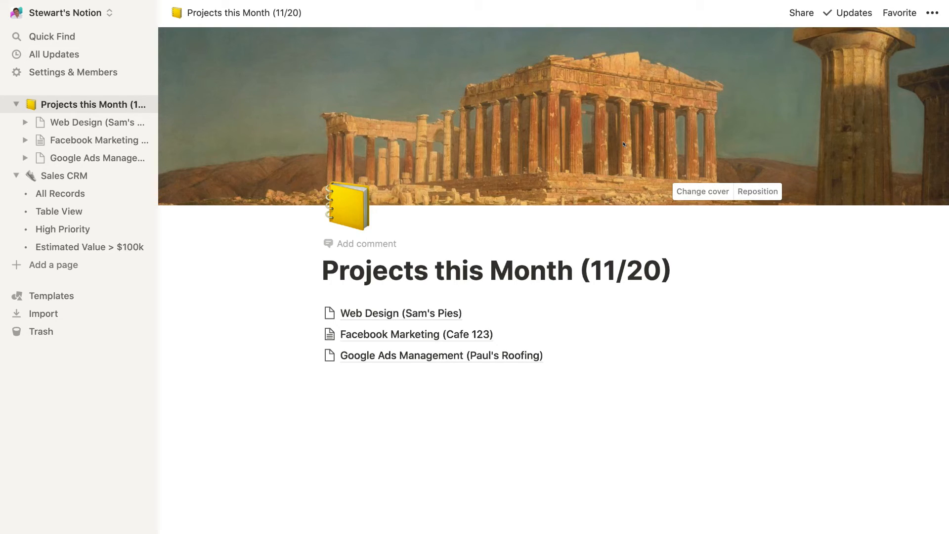
Step: Open the "Facebook Marketing (Cafe 123)" page and add a random icon and a cover image
left_click(370, 334)
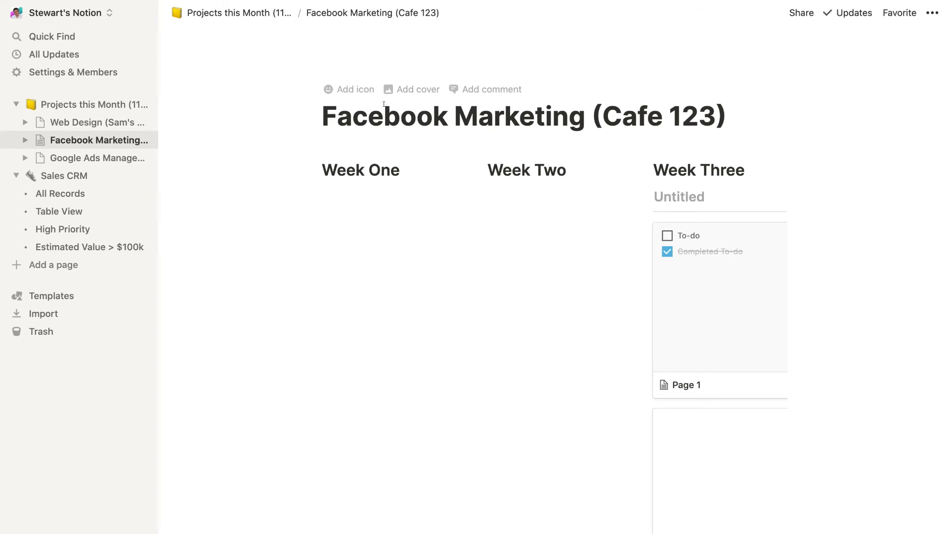
left_click(351, 91)
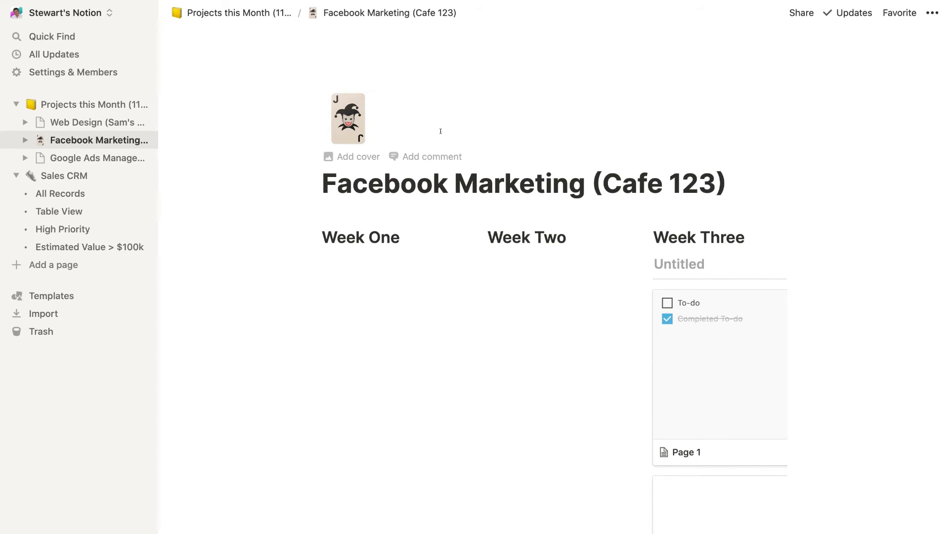
left_click(370, 156)
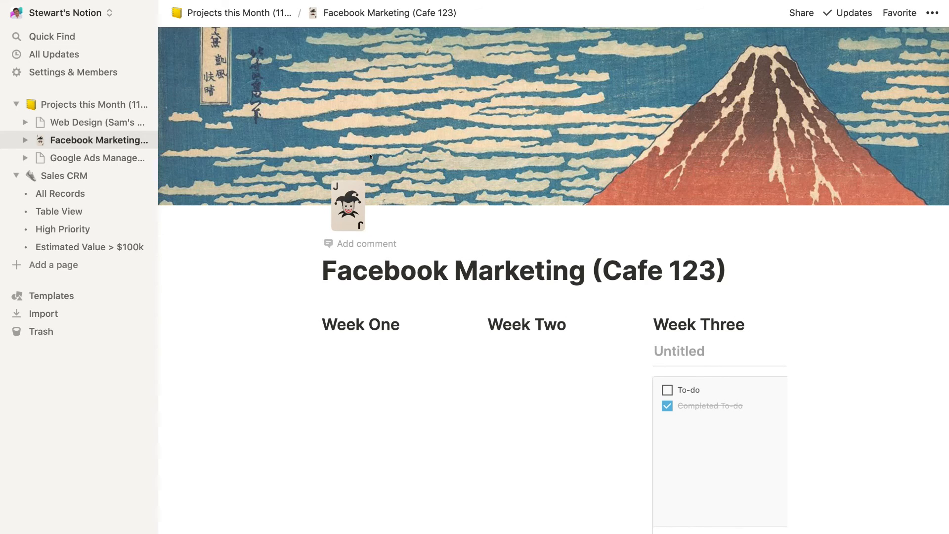
Step: Post a page comment mentioning the workspace owner, reading "Remember to complete this task" and linking to "Projects this Month (11/20)"
left_click(377, 241)
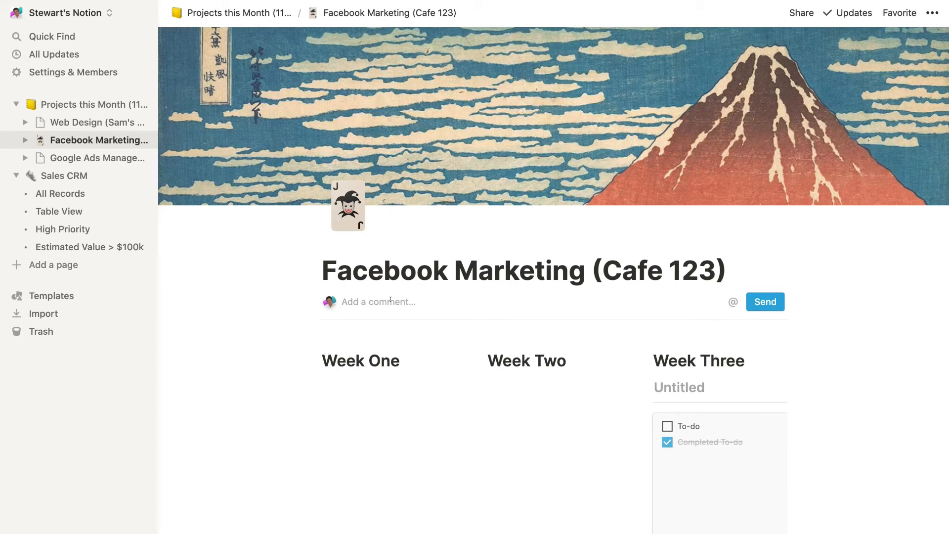
type("@")
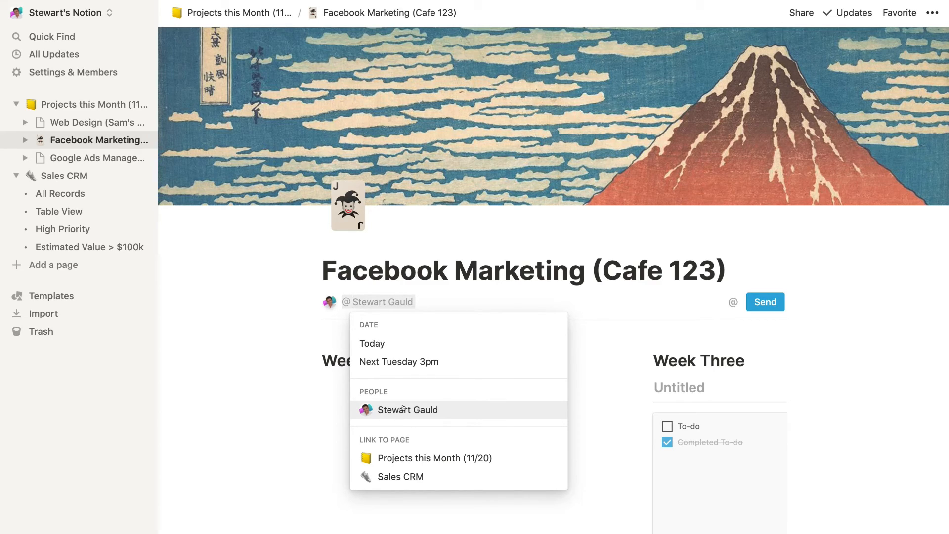
left_click(403, 407)
type("Remember to complete this task")
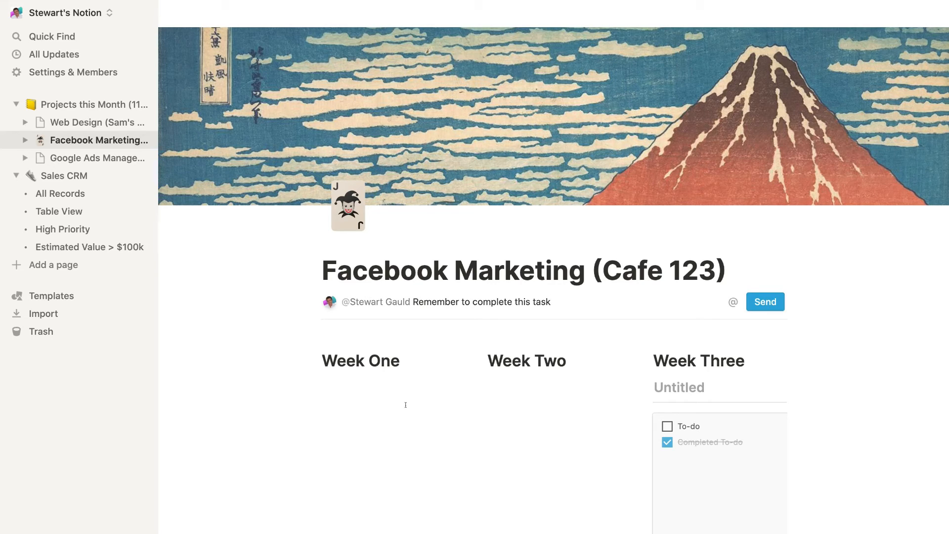
left_click(732, 303)
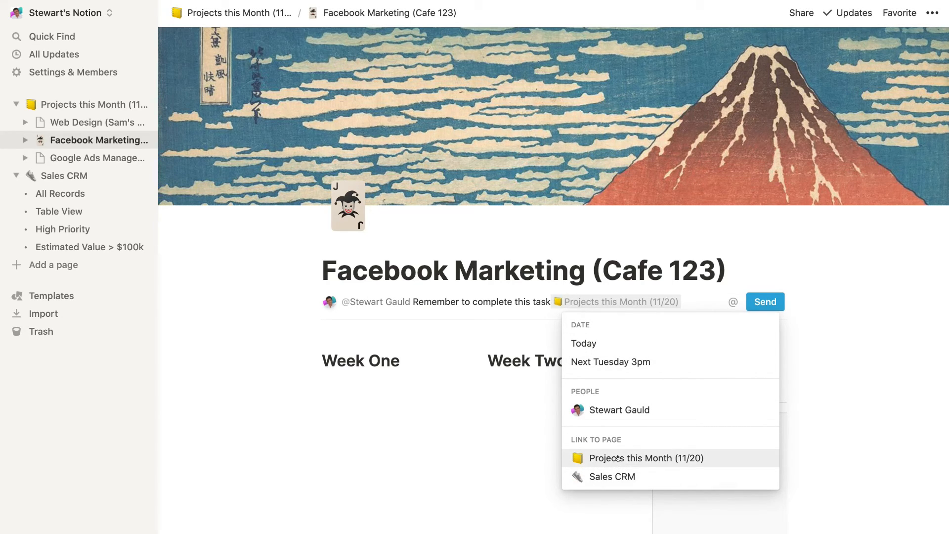
left_click(618, 459)
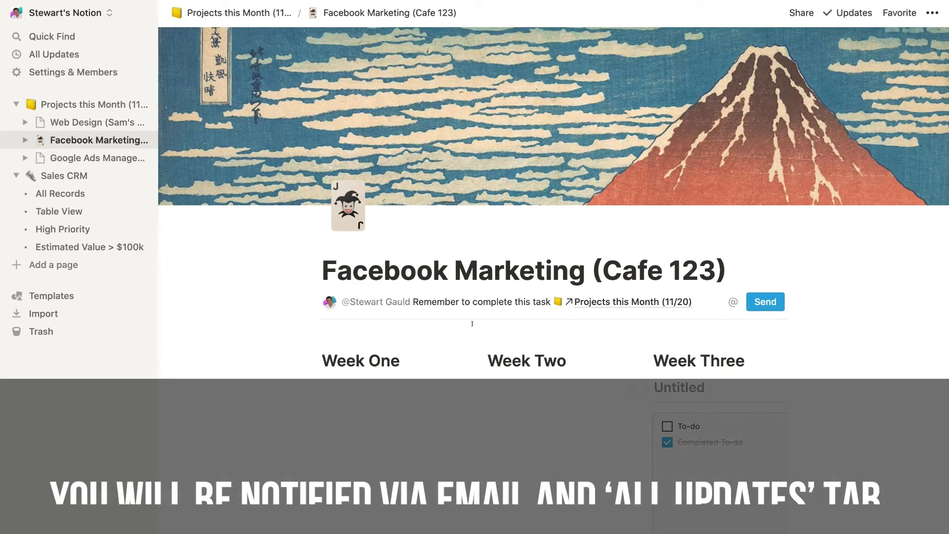
key("Return")
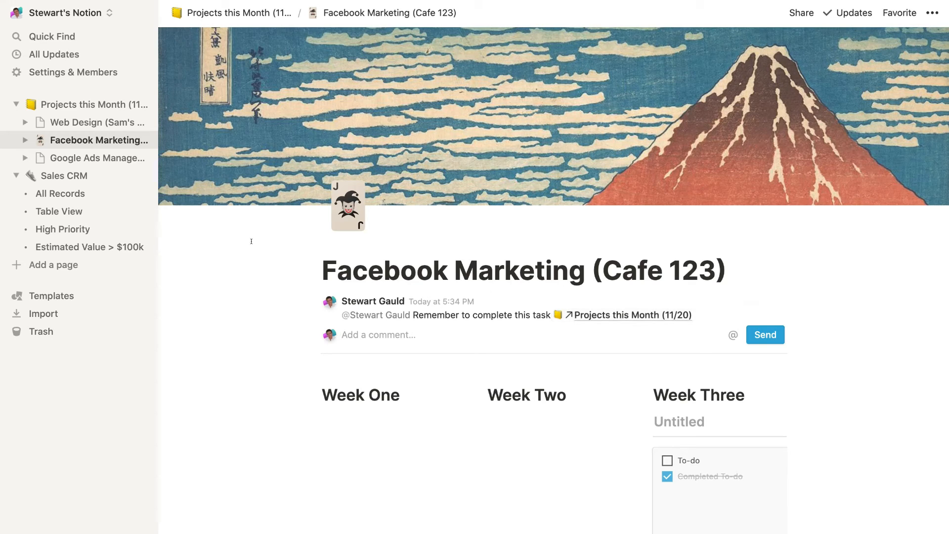
Step: Return to the "Projects this Month (11/20)" page and collapse the Sales CRM views, keeping the project sub-pages expanded
left_click(105, 104)
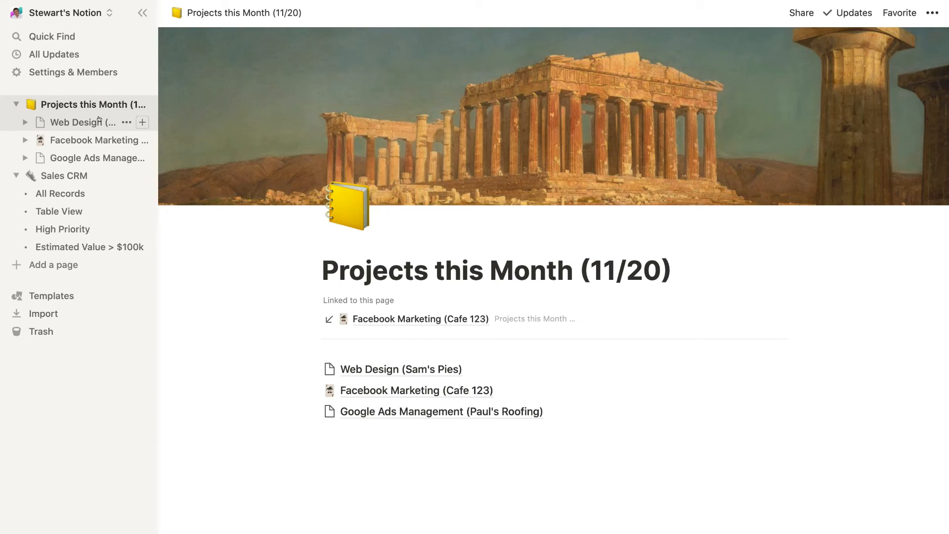
left_click(16, 105)
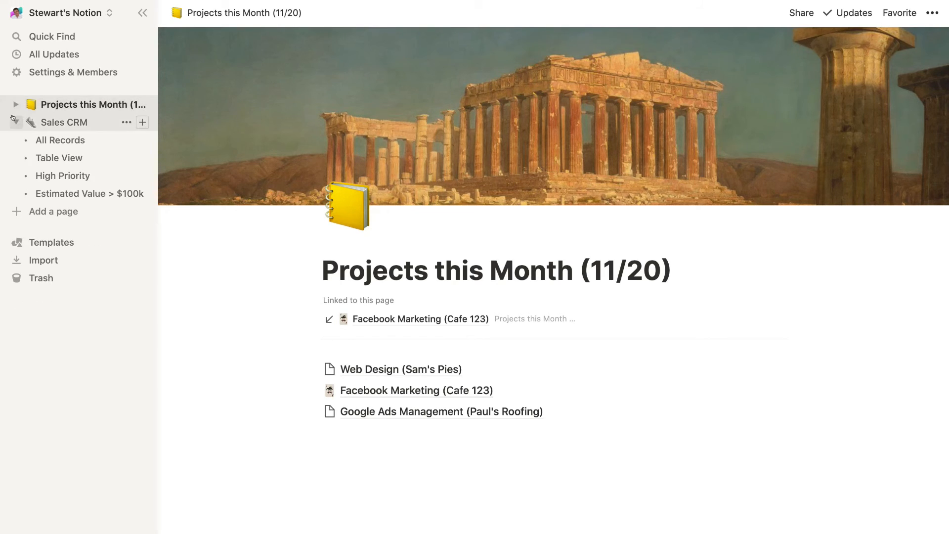
left_click(14, 120)
left_click(11, 104)
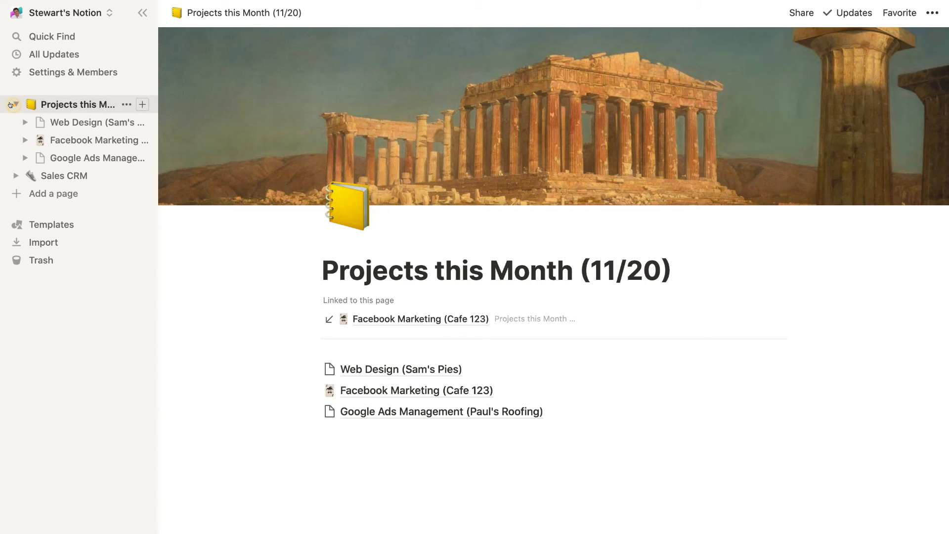
Step: Add the "Google Ads Management (Paul's Roofing)" and "Web Design (Sam's Pies)" pages to the favorites
left_click(73, 157)
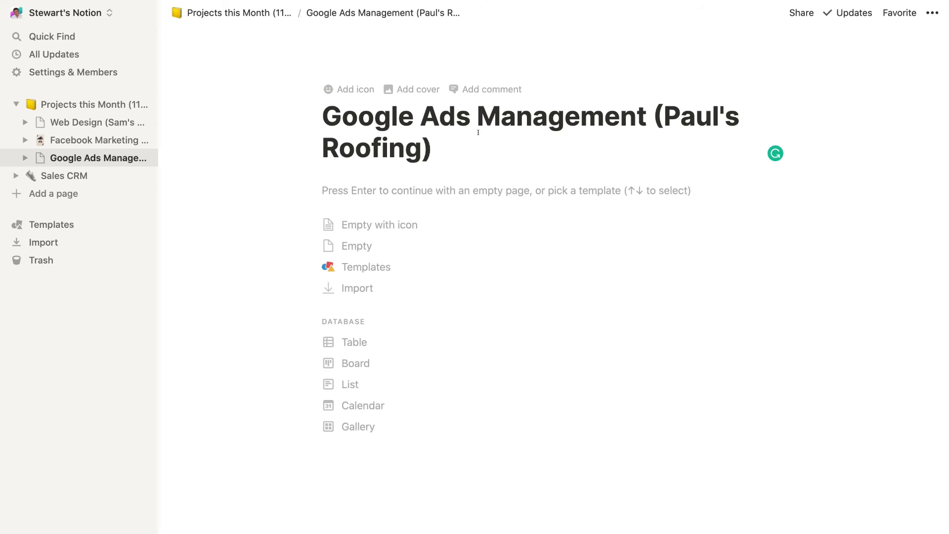
left_click(899, 13)
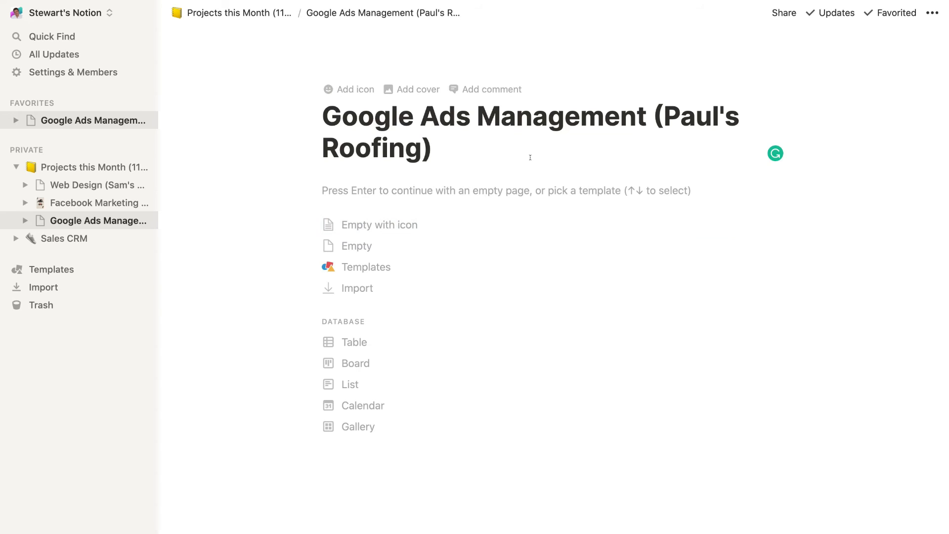
left_click(90, 186)
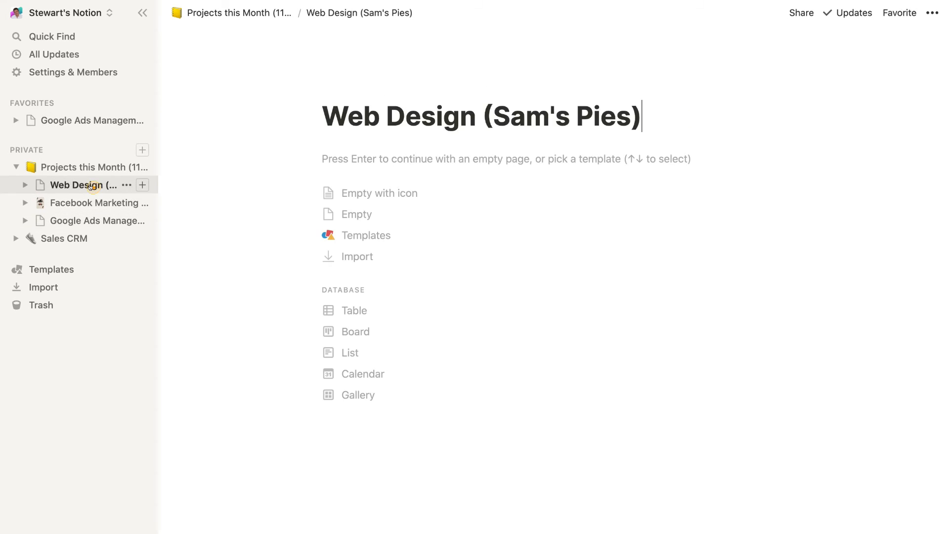
left_click(884, 9)
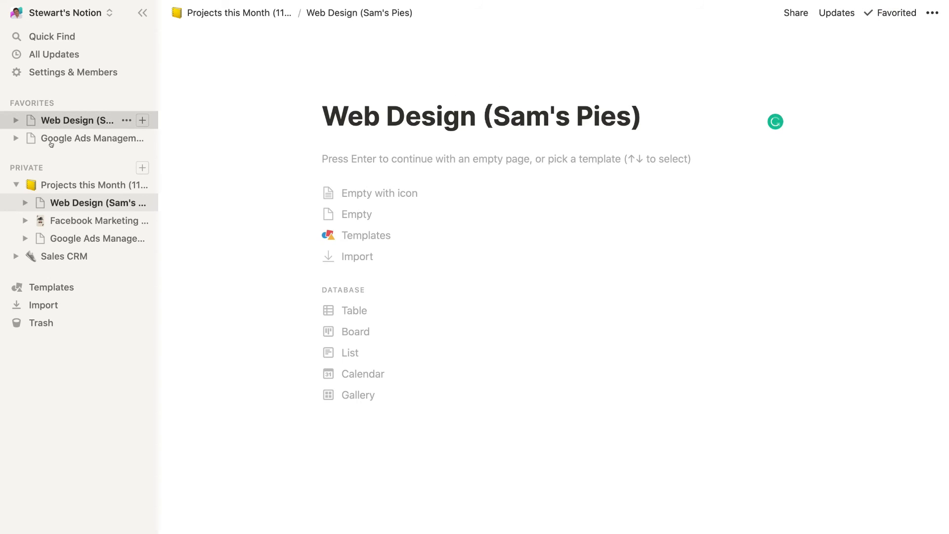
Step: Toggle the private pages' nested items and leave both "Projects this Month (11/20)" and Sales CRM collapsed
left_click(16, 184)
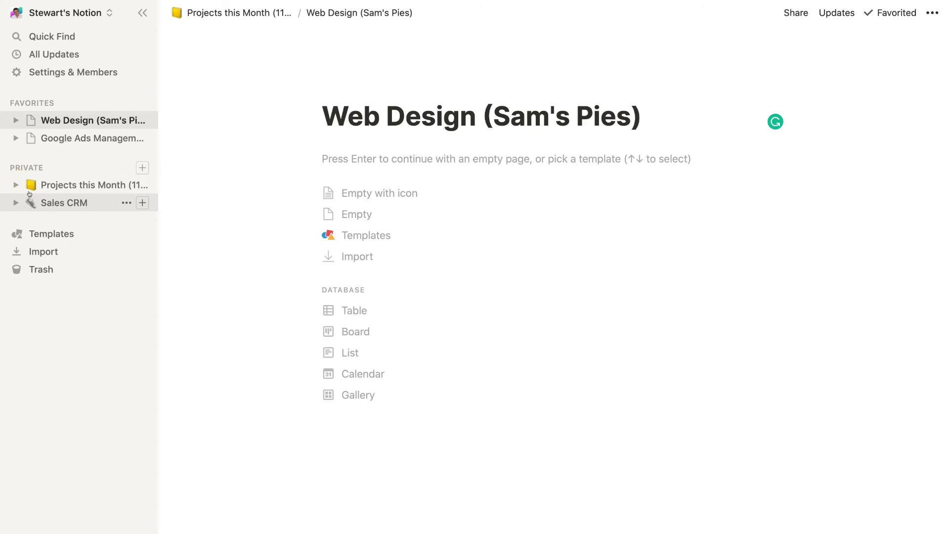
left_click(16, 202)
left_click(14, 184)
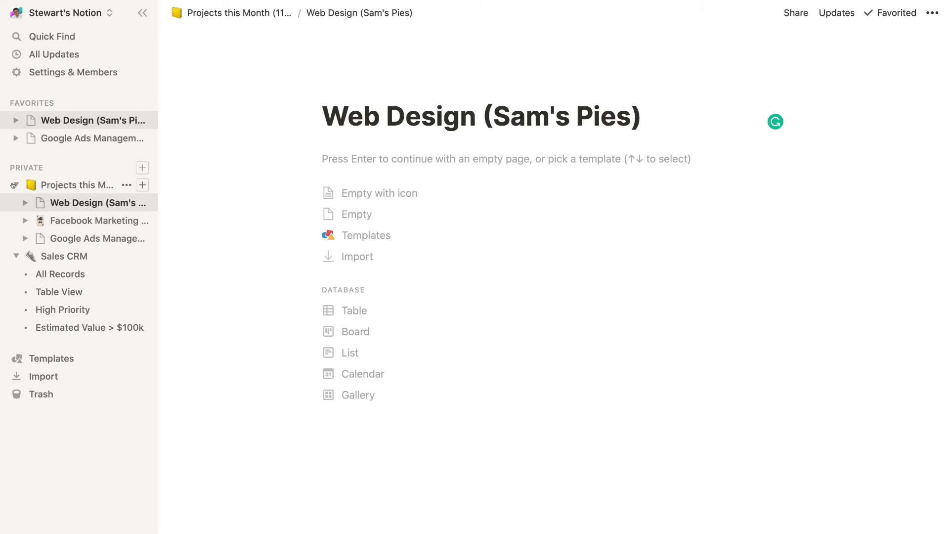
left_click(14, 185)
left_click(14, 203)
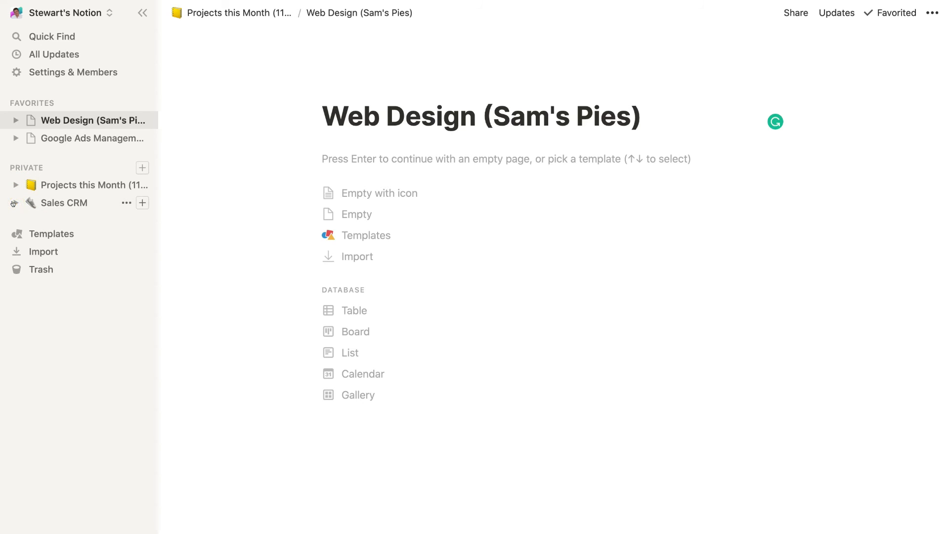